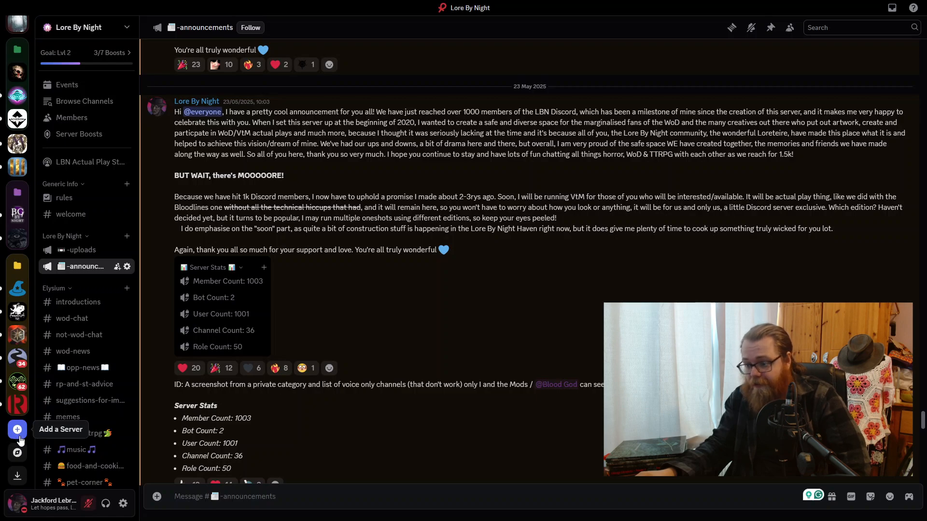
- Start creating a new server from scratch, choosing Create My Own and the purpose "For me and my friends"
{"action": "left_click", "coordinate": [19, 436]}
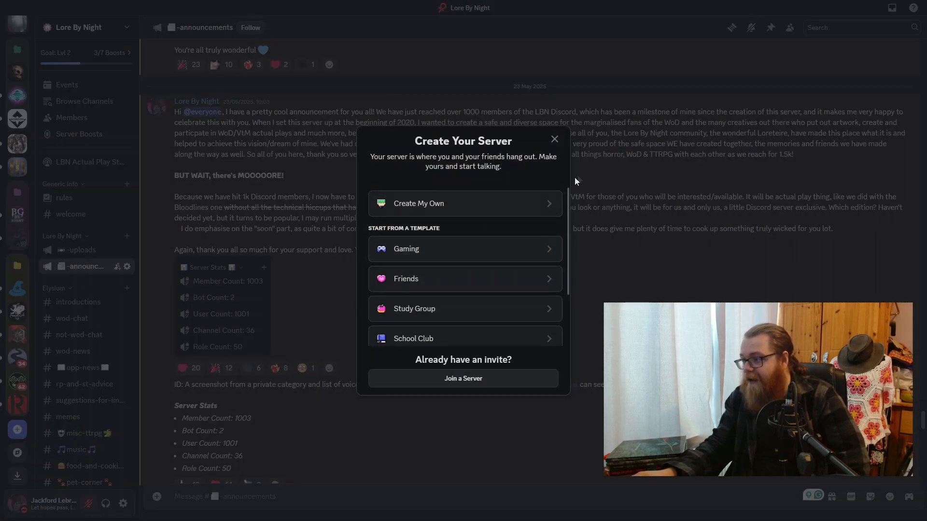
{"action": "scroll", "coordinate": [453, 206], "scroll_direction": "down", "scroll_amount": 2}
{"action": "scroll", "coordinate": [453, 206], "scroll_direction": "up", "scroll_amount": 2}
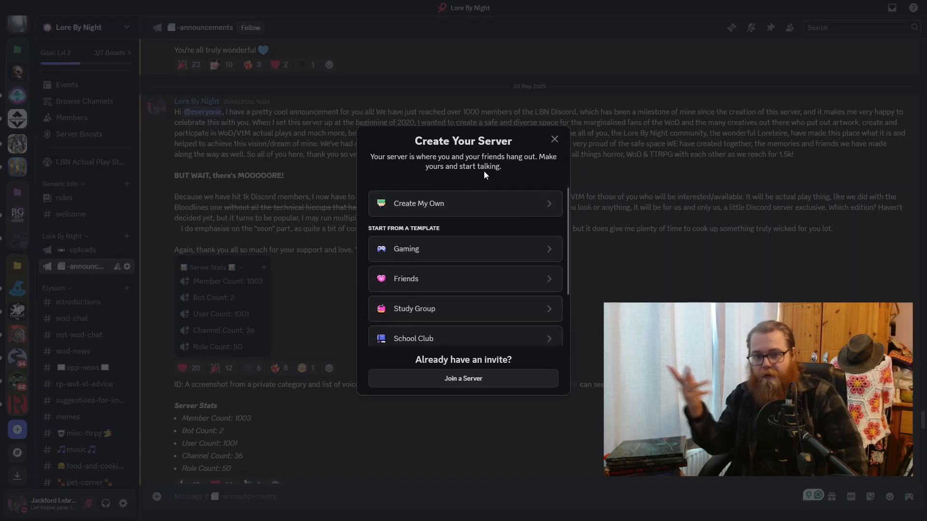
{"action": "left_click", "coordinate": [480, 204]}
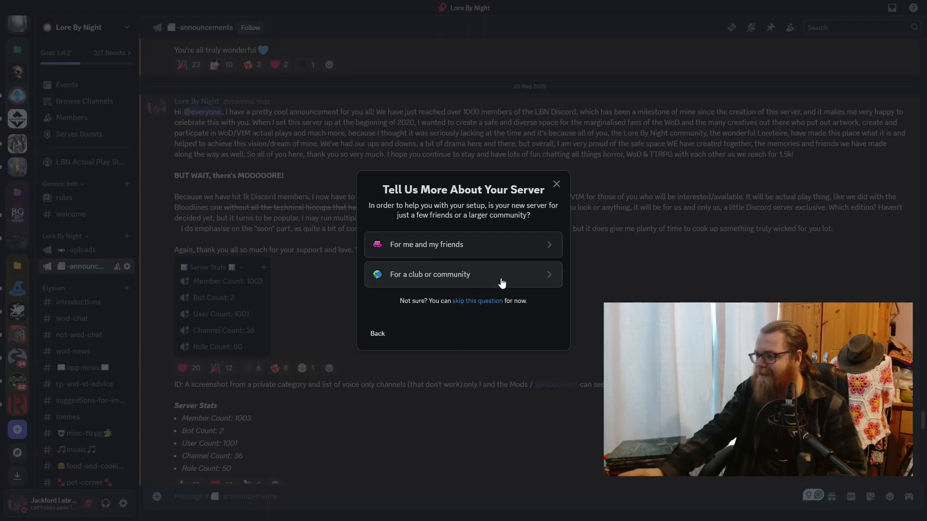
{"action": "left_click", "coordinate": [500, 251]}
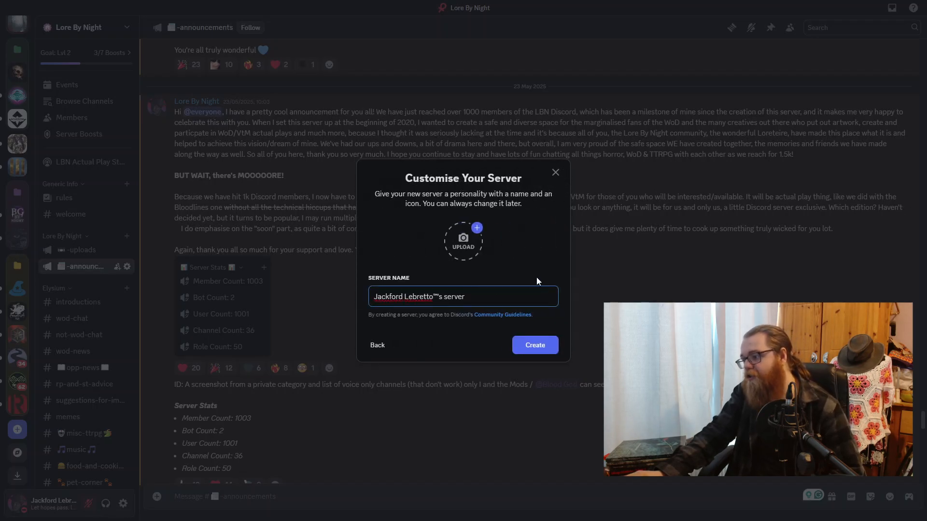
- Replace the default server name with "VtM 1e - Server" and create the server
{"action": "double_click", "coordinate": [496, 297]}
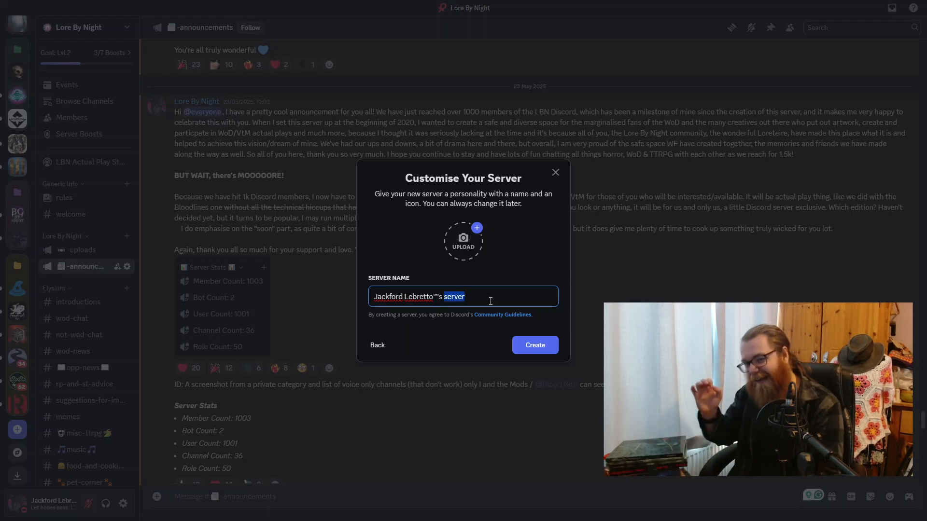
{"action": "key", "text": "ctrl+a"}
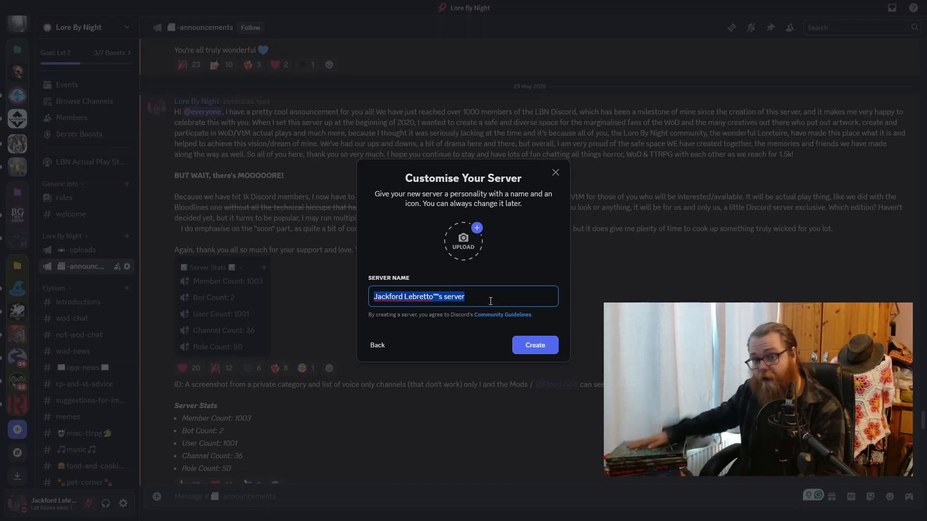
{"action": "type", "text": "V"}
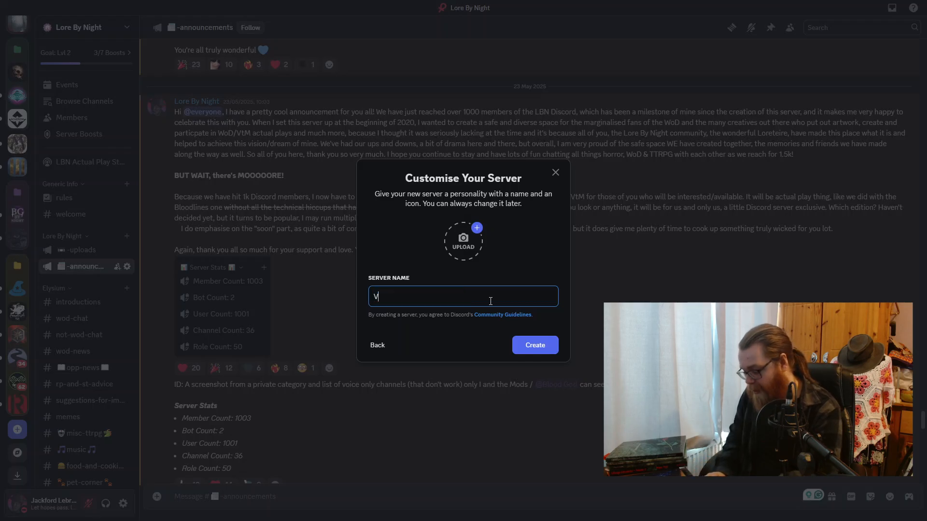
{"action": "type", "text": "tM 1e - Server"}
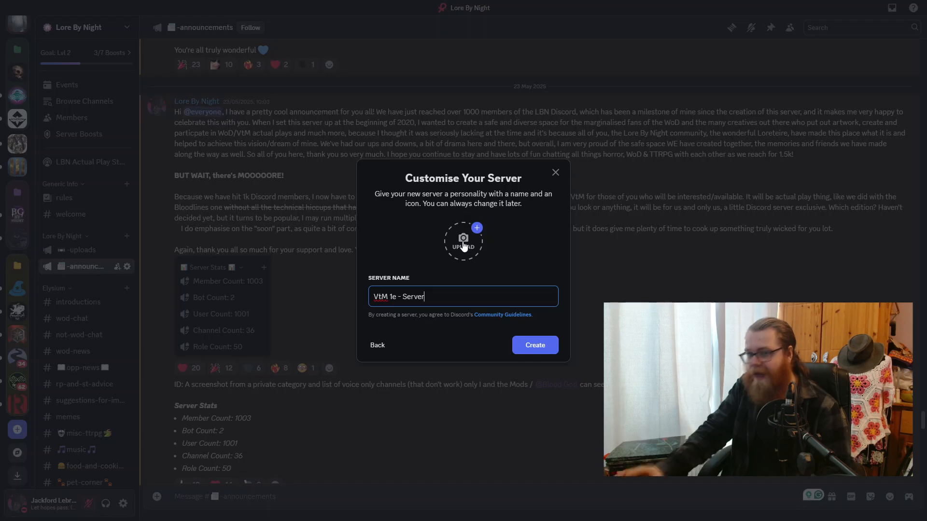
{"action": "left_click", "coordinate": [529, 340]}
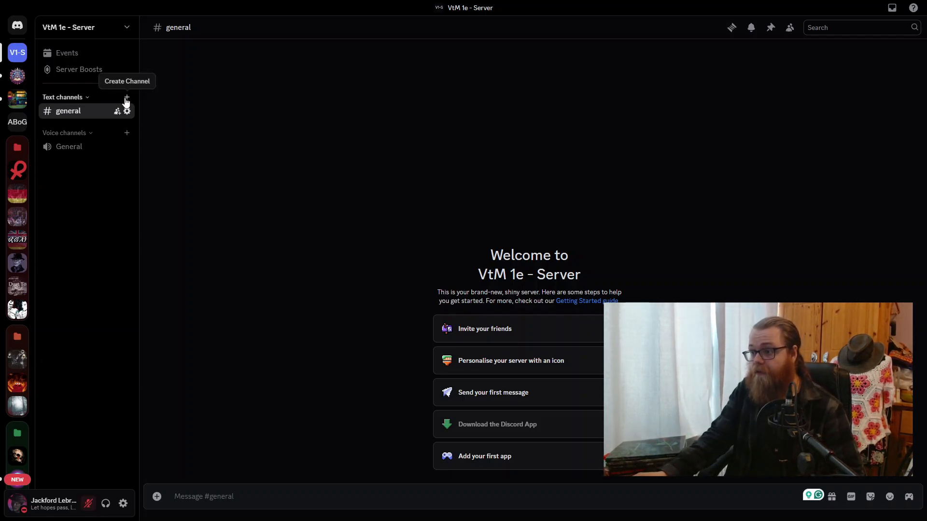
- Create a non-private category named "Recap" and move it above the Text channels category
{"action": "left_click", "coordinate": [129, 27]}
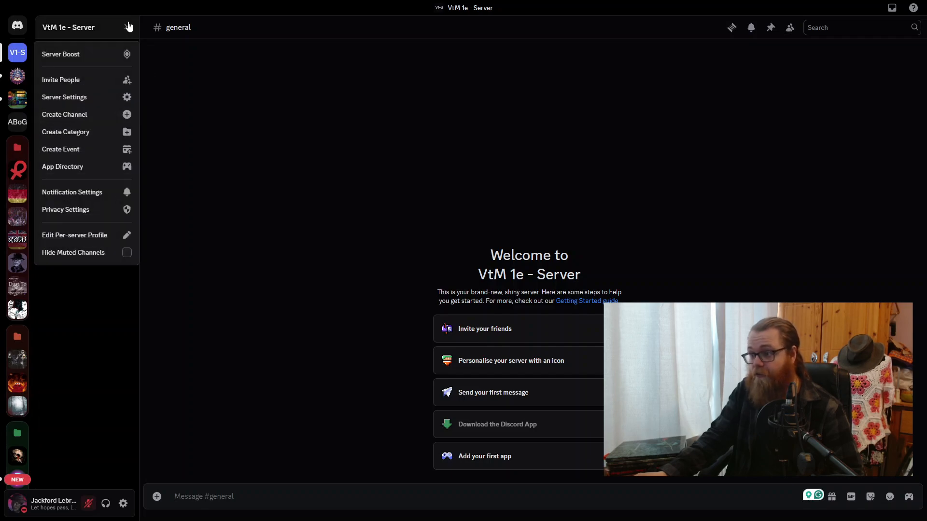
{"action": "left_click", "coordinate": [127, 132]}
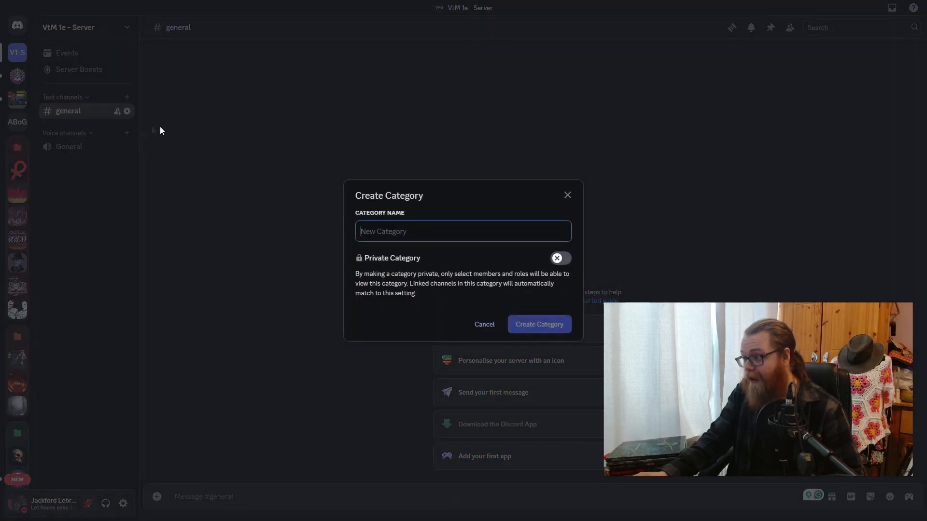
{"action": "type", "text": "REc"}
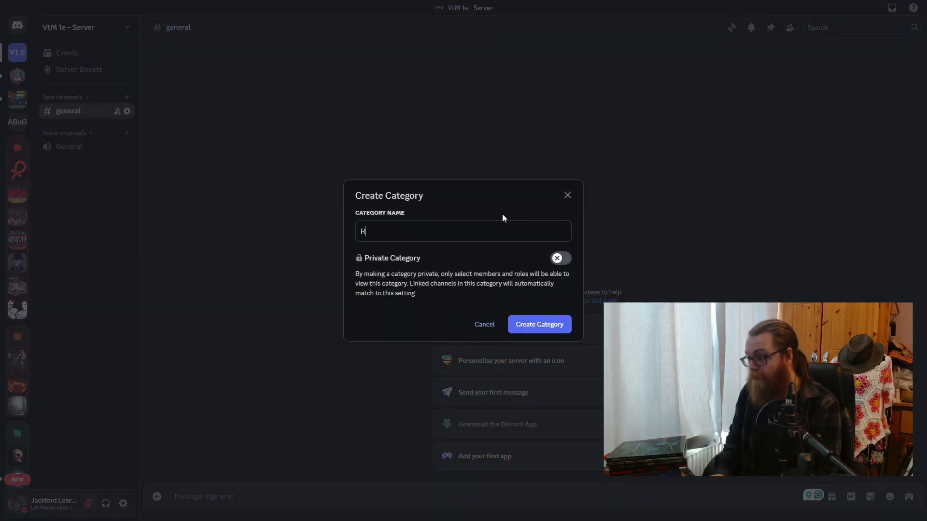
{"action": "key", "text": "BackSpace"}
{"action": "key", "text": "BackSpace"}
{"action": "type", "text": "ecao"}
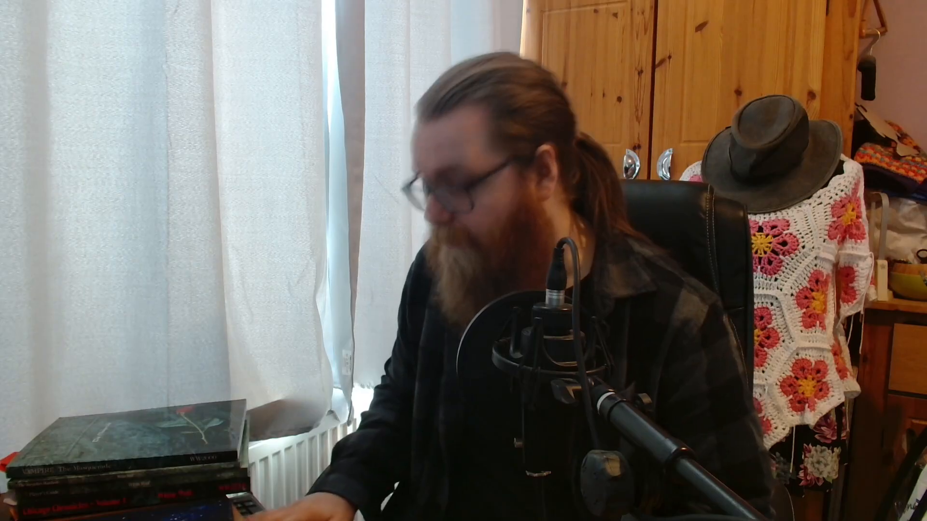
{"action": "key", "text": "BackSpace"}
{"action": "type", "text": "p"}
{"action": "key", "text": "Return"}
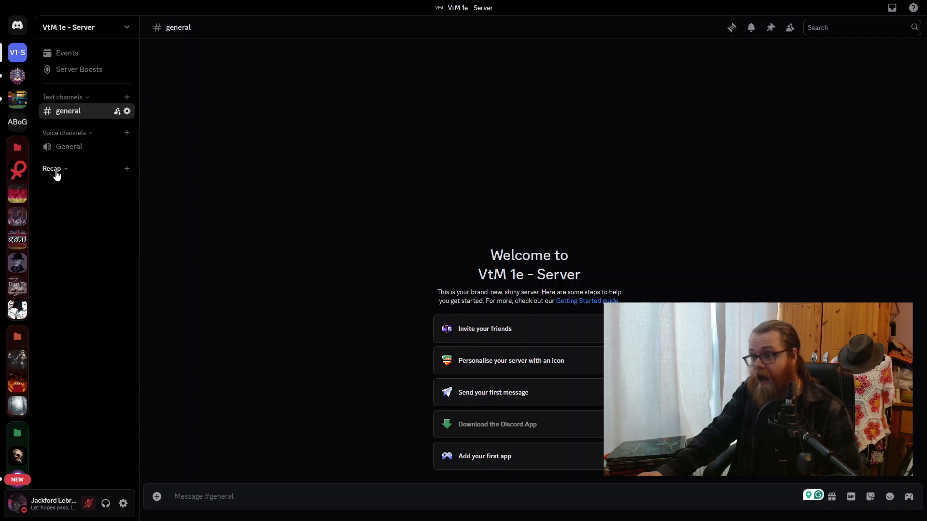
{"action": "left_click_drag", "start_coordinate": [57, 175], "coordinate": [68, 99]}
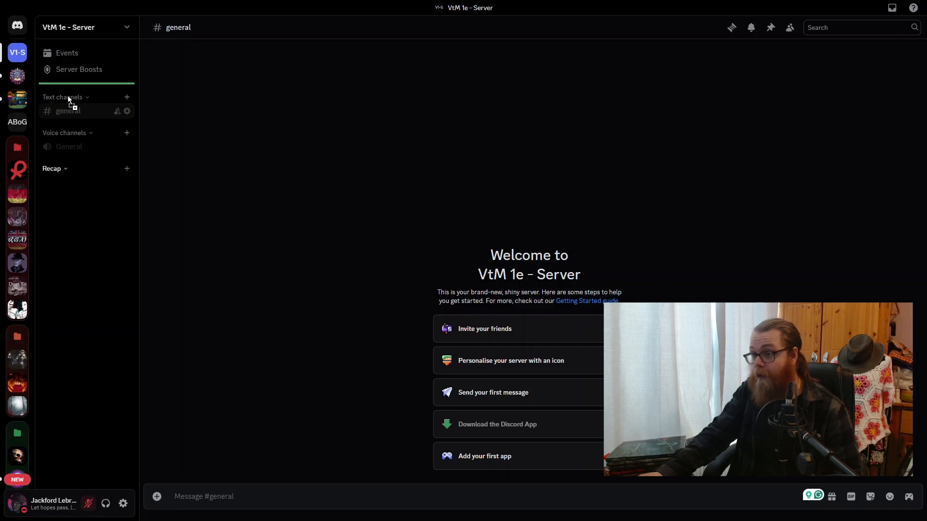
{"action": "left_click_drag", "start_coordinate": [69, 99], "coordinate": [69, 100]}
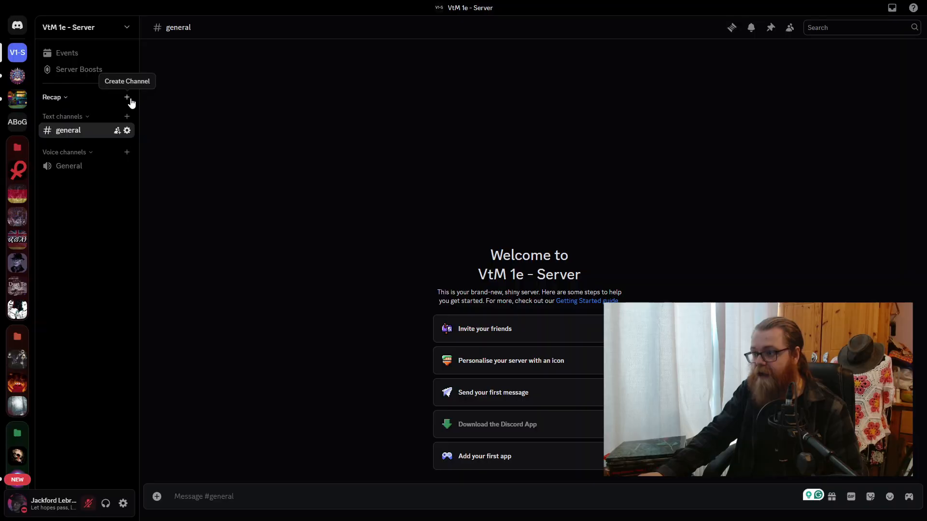
- Create a text channel named "calendar" in the Recap category
{"action": "left_click", "coordinate": [127, 97]}
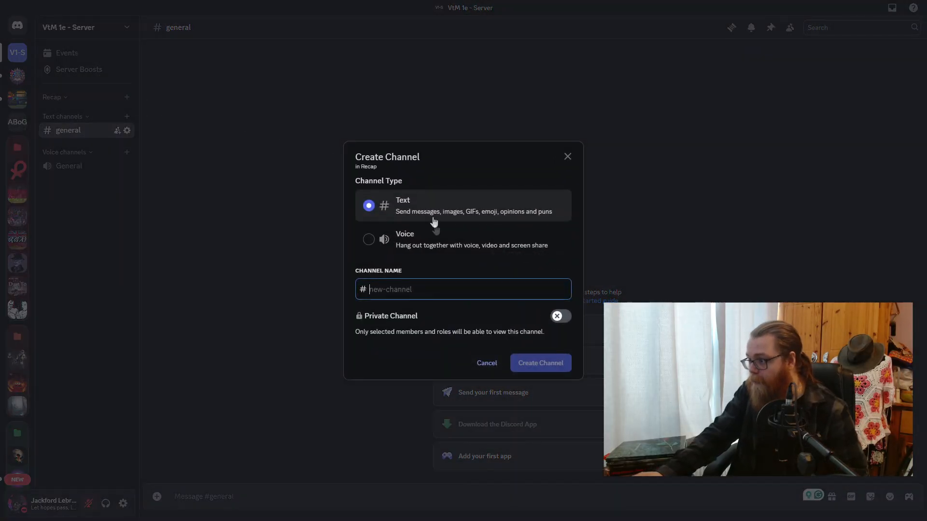
{"action": "type", "text": "calendar"}
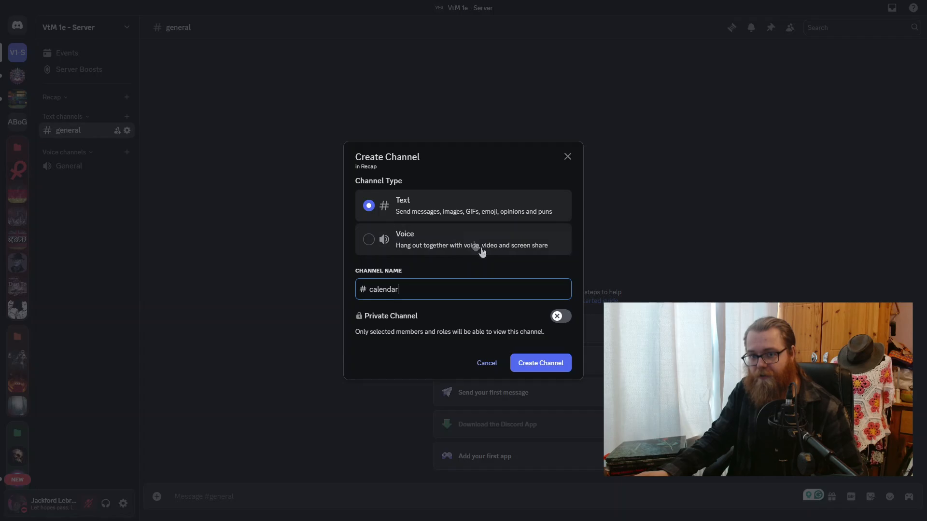
{"action": "left_click", "coordinate": [543, 363]}
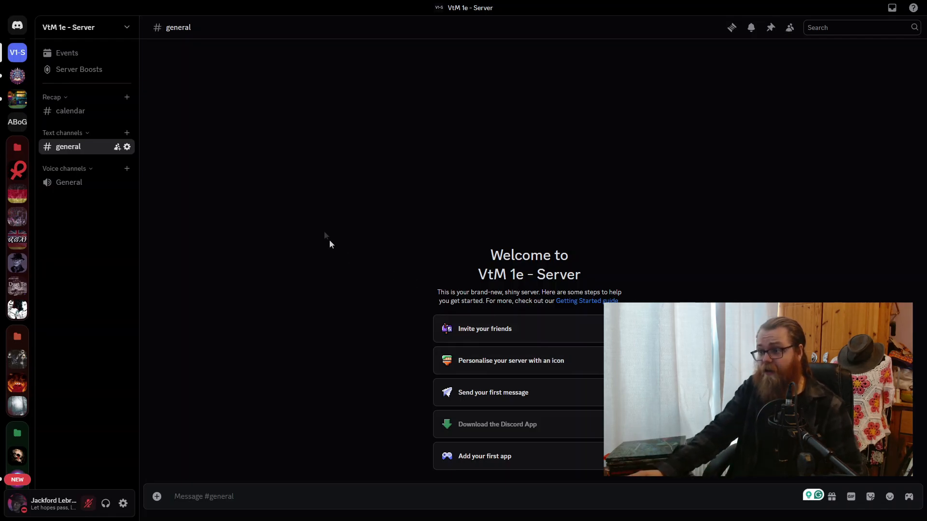
{"action": "left_click", "coordinate": [69, 112]}
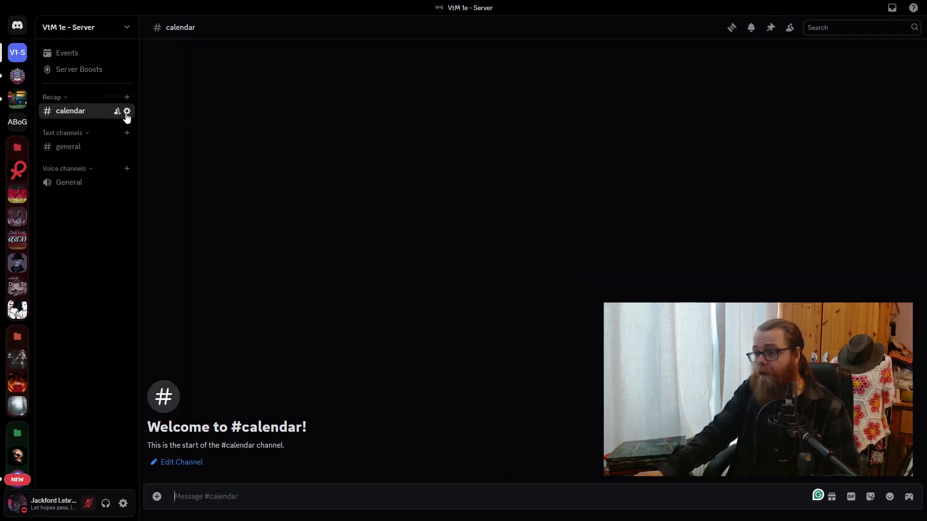
{"action": "left_click", "coordinate": [127, 112]}
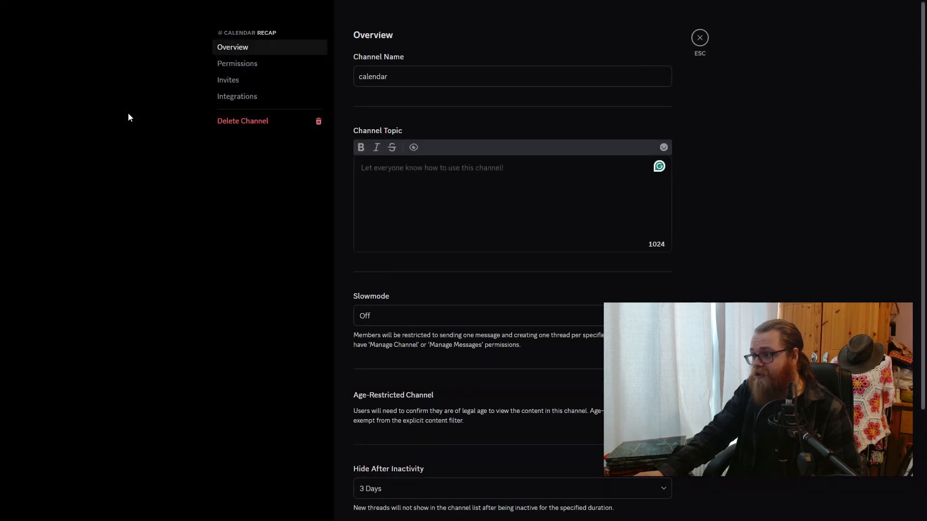
{"action": "left_click", "coordinate": [238, 65]}
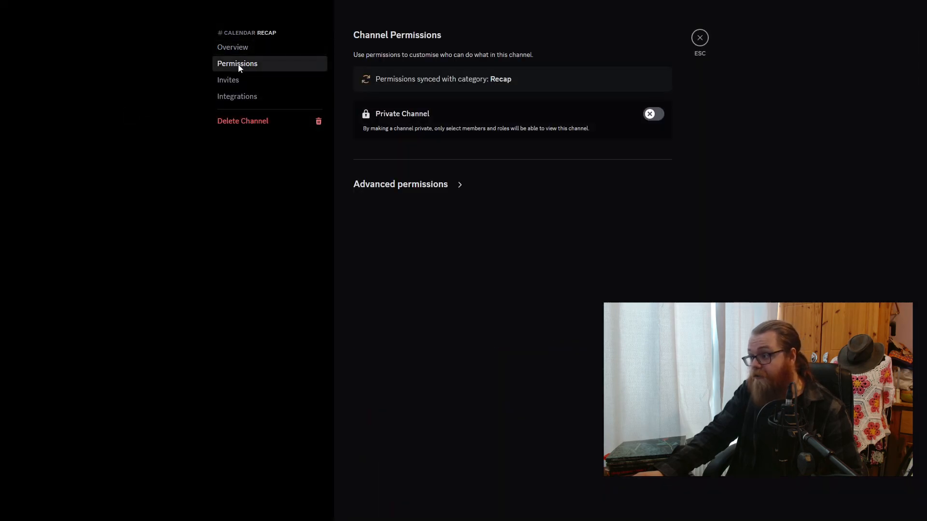
{"action": "left_click", "coordinate": [407, 186]}
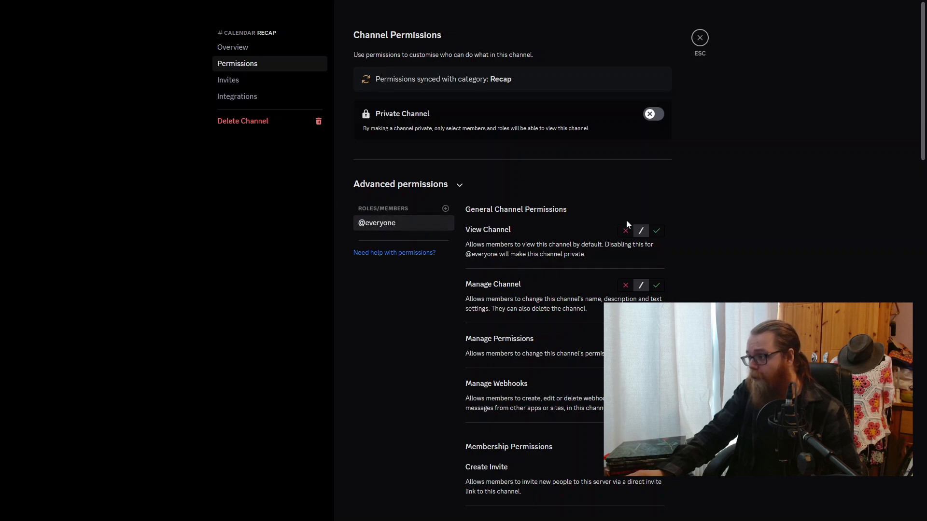
{"action": "left_click", "coordinate": [657, 231]}
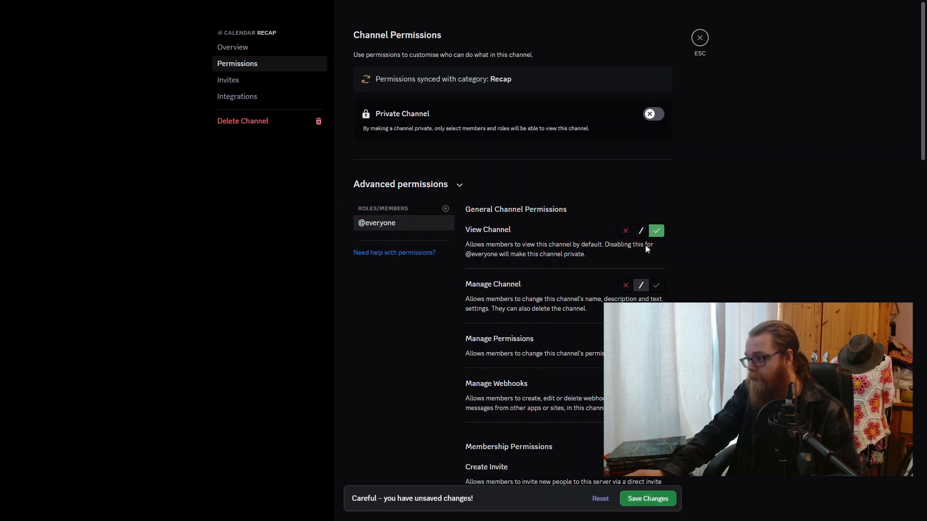
{"action": "scroll", "coordinate": [670, 278], "scroll_direction": "down", "scroll_amount": 6}
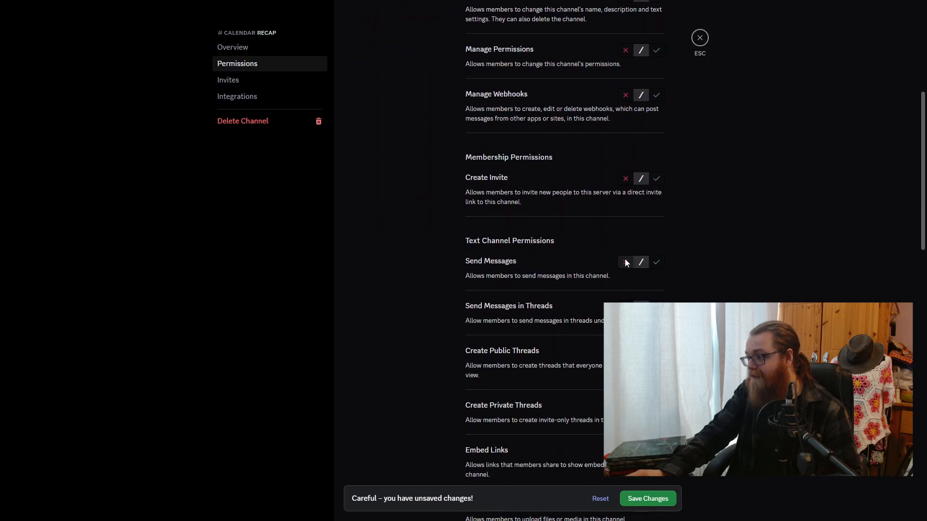
{"action": "scroll", "coordinate": [689, 231], "scroll_direction": "up", "scroll_amount": 4}
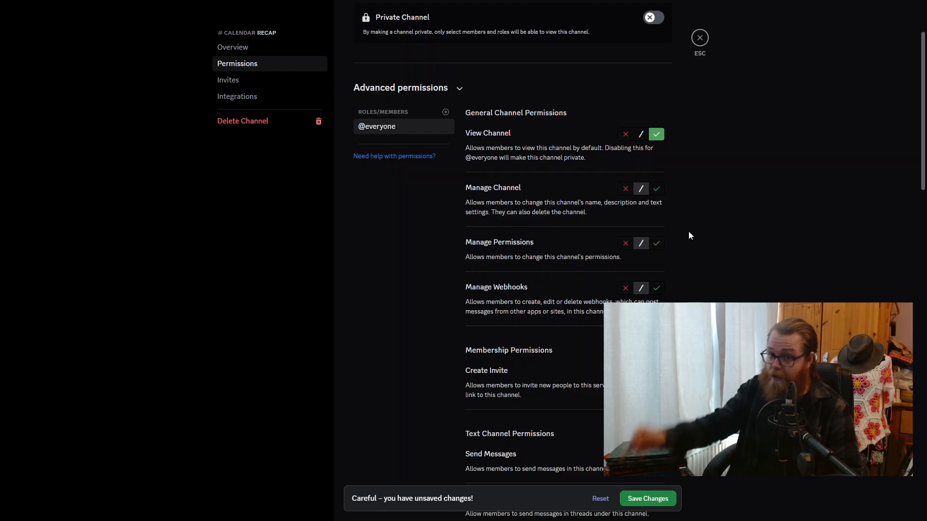
{"action": "left_click", "coordinate": [700, 38]}
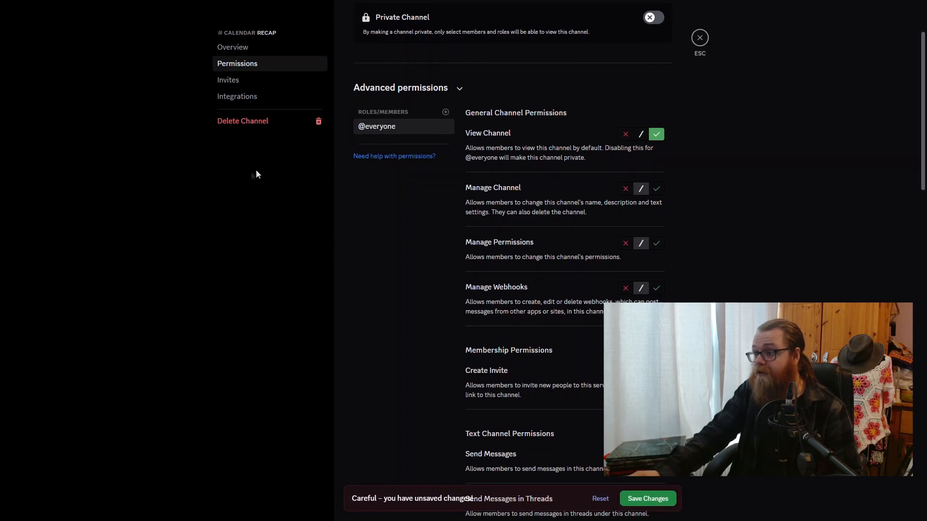
{"action": "left_click", "coordinate": [601, 499]}
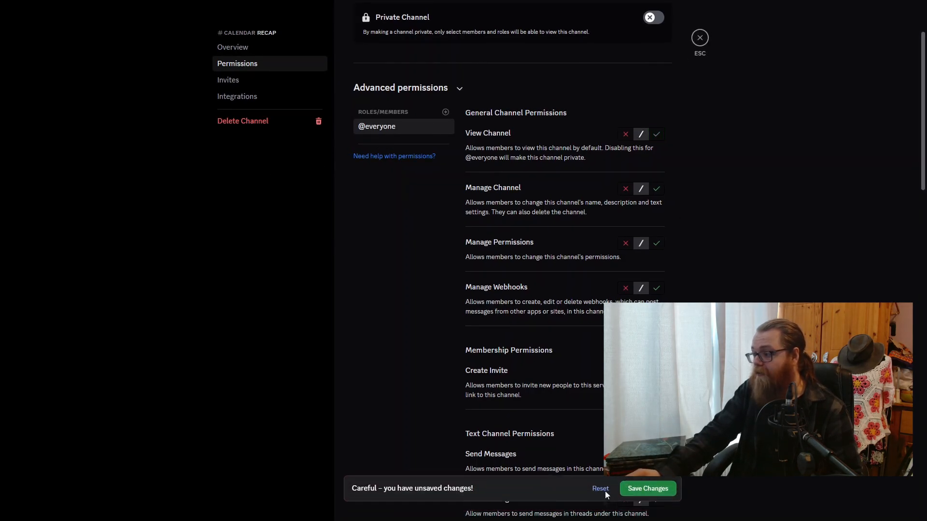
{"action": "left_click", "coordinate": [700, 38]}
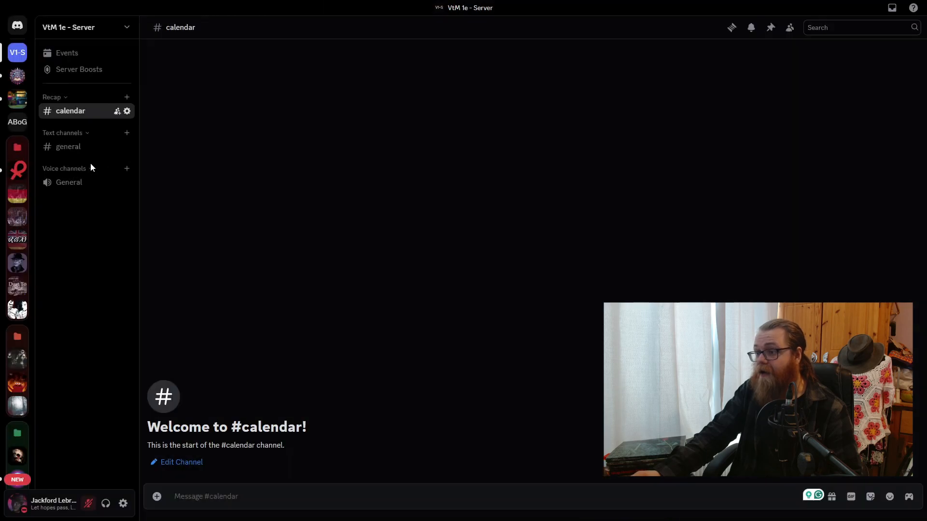
{"action": "right_click", "coordinate": [63, 100]}
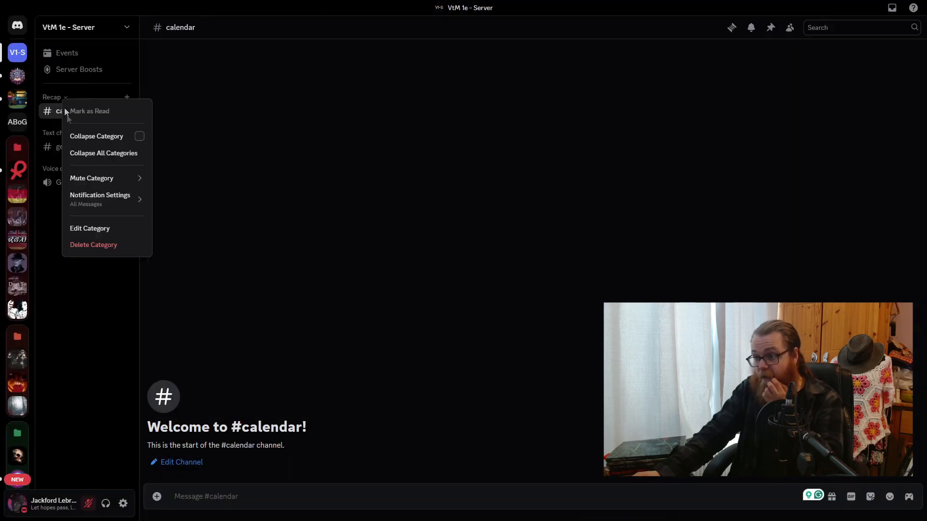
{"action": "left_click", "coordinate": [127, 234]}
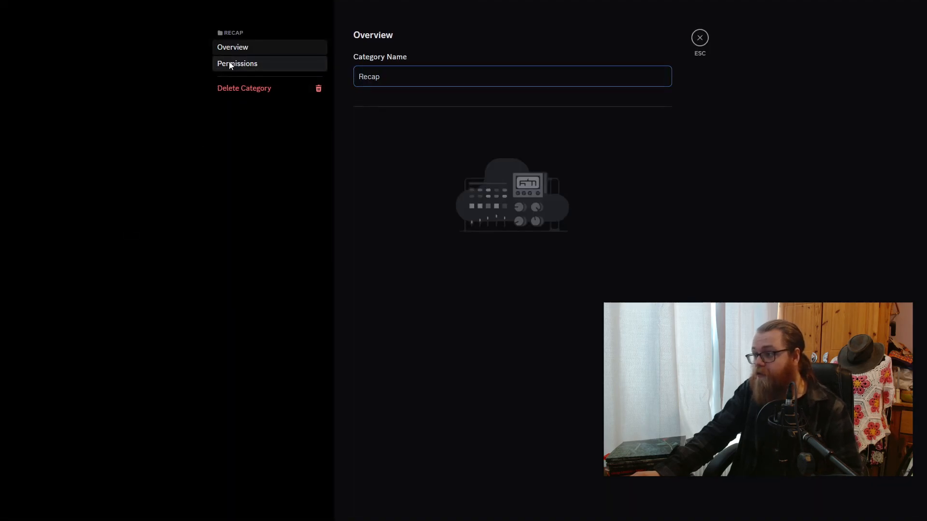
{"action": "left_click", "coordinate": [229, 65]}
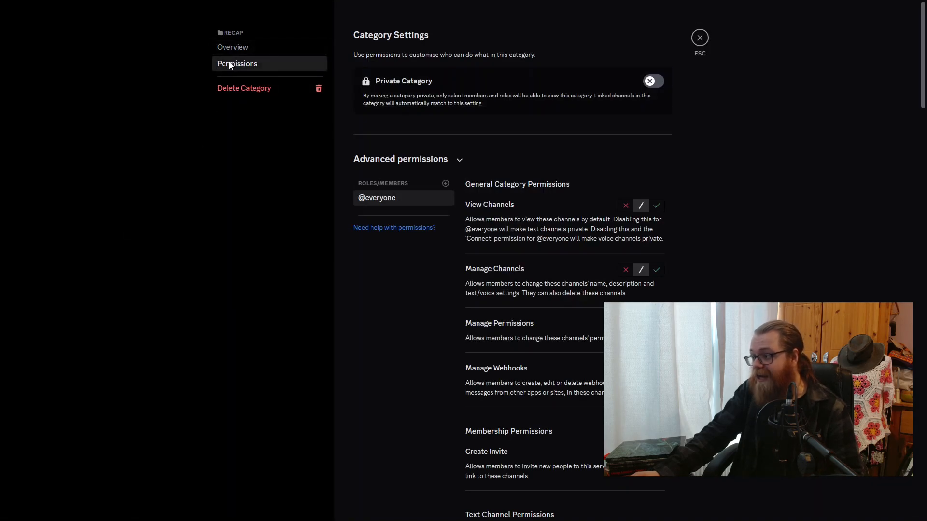
{"action": "left_click", "coordinate": [656, 205]}
{"action": "scroll", "coordinate": [659, 206], "scroll_direction": "down", "scroll_amount": 5}
{"action": "left_click", "coordinate": [626, 298]}
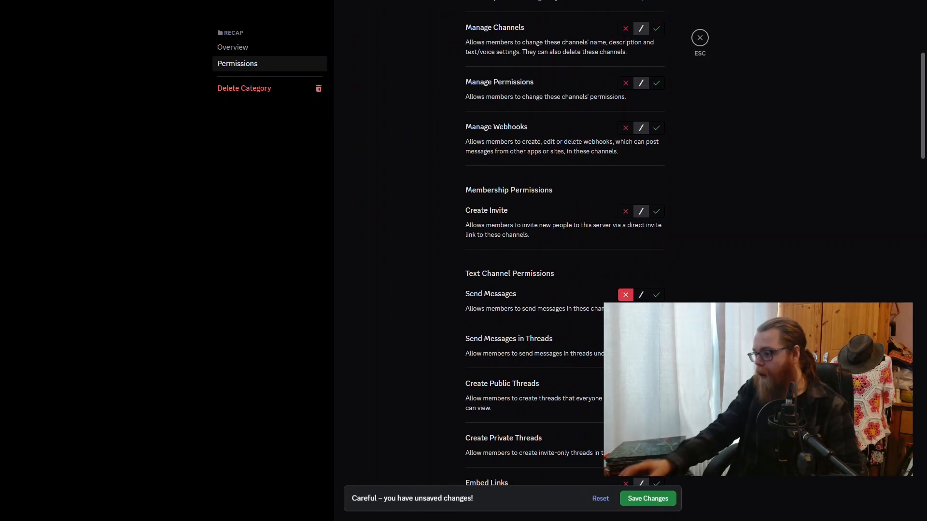
{"action": "left_click", "coordinate": [661, 499]}
{"action": "left_click", "coordinate": [699, 39]}
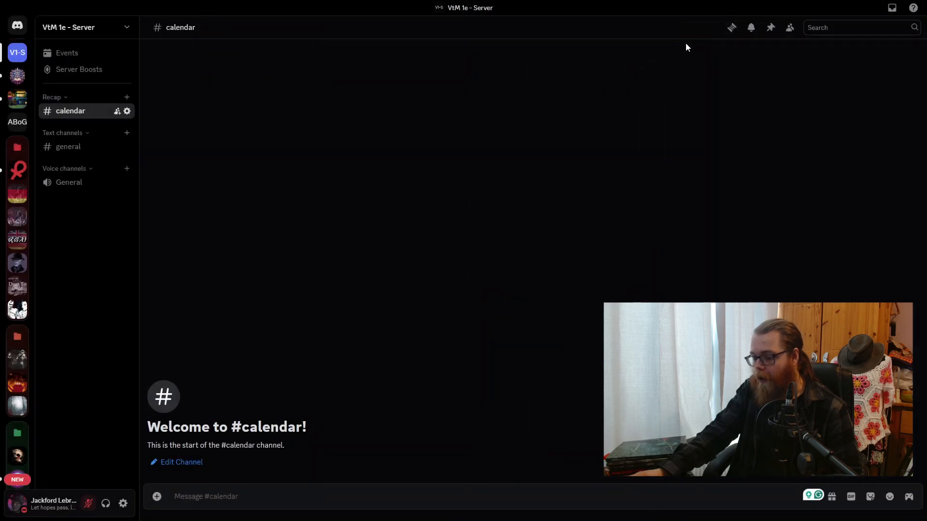
- Create a non-private text channel named "sesh" in the Recap category
{"action": "left_click", "coordinate": [127, 97]}
{"action": "type", "text": "sesh"}
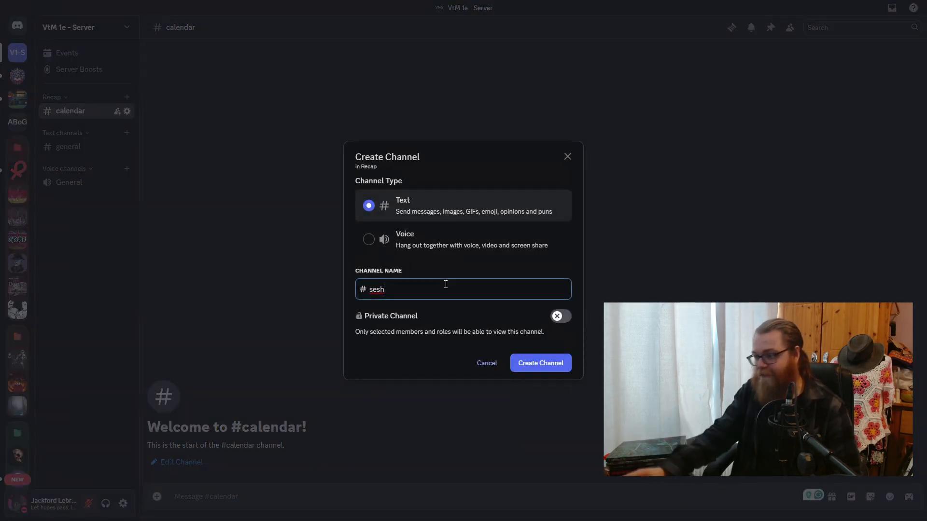
{"action": "left_click", "coordinate": [549, 366]}
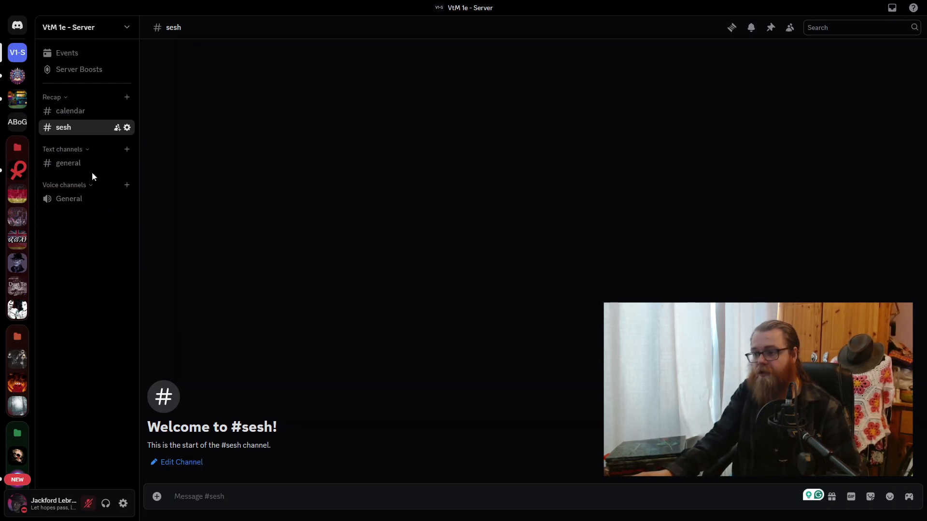
- Rename the General voice channel to "Voice & Vid", save the change and leave the channel settings
{"action": "right_click", "coordinate": [76, 203]}
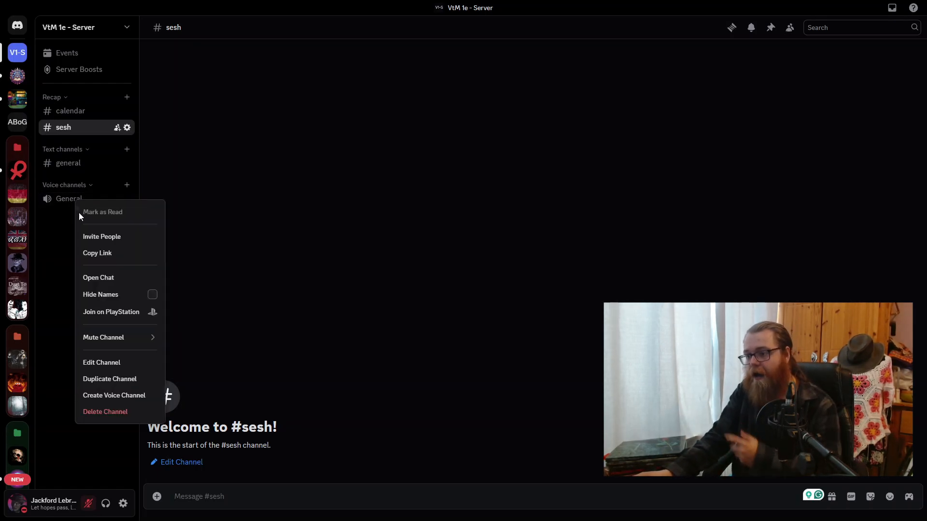
{"action": "left_click", "coordinate": [108, 370]}
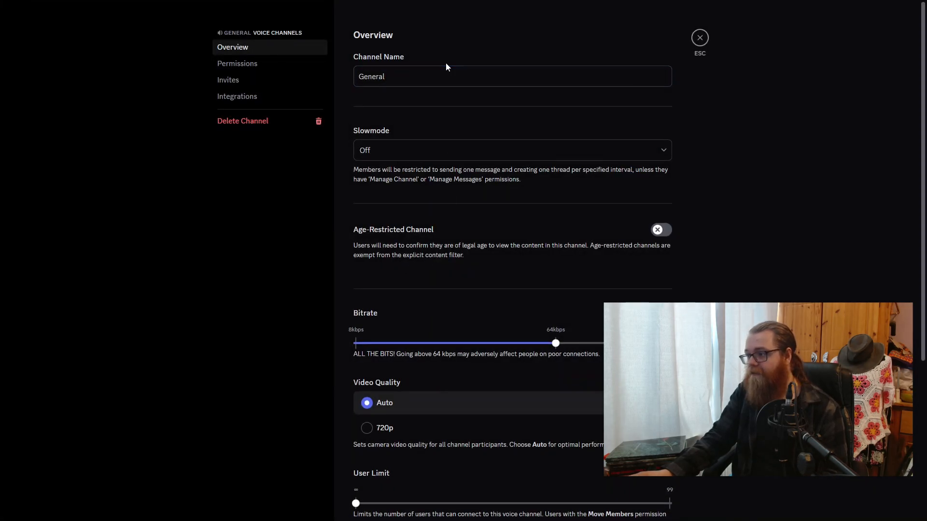
{"action": "double_click", "coordinate": [422, 78]}
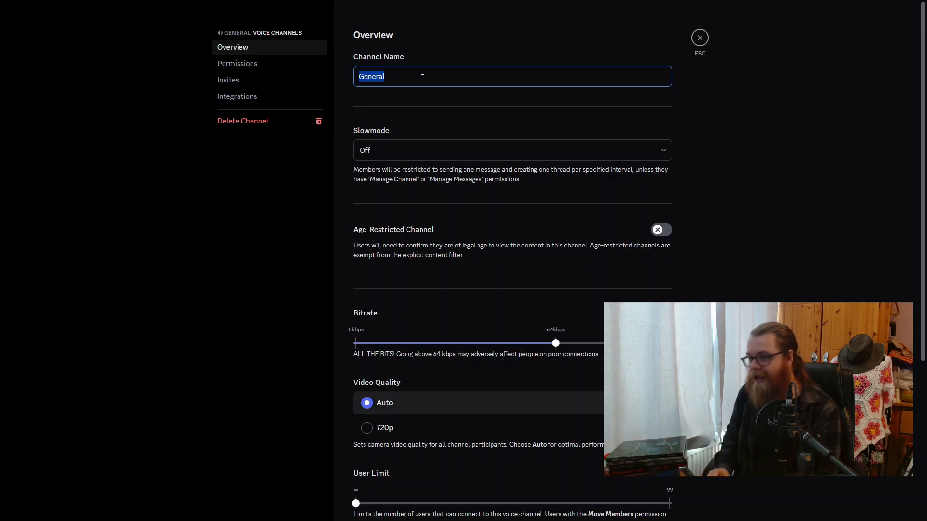
{"action": "type", "text": "V"}
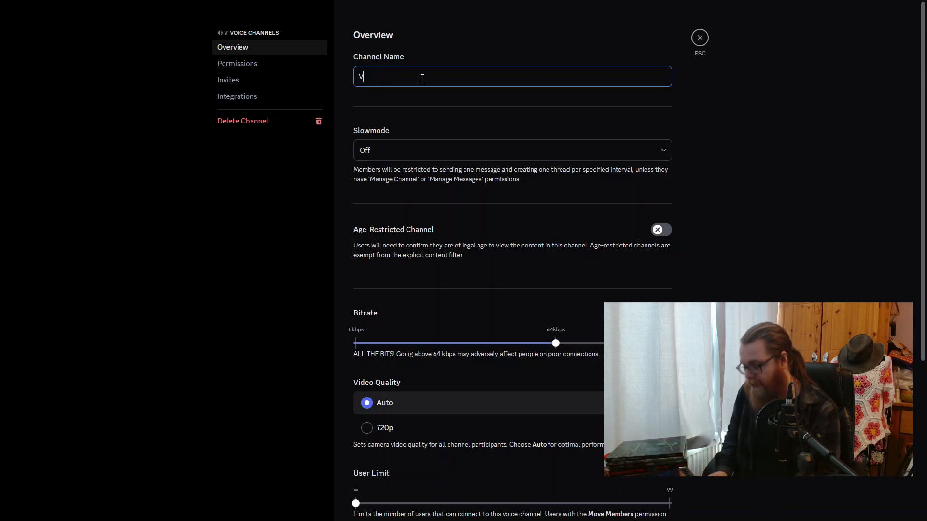
{"action": "type", "text": "Oice Voice "}
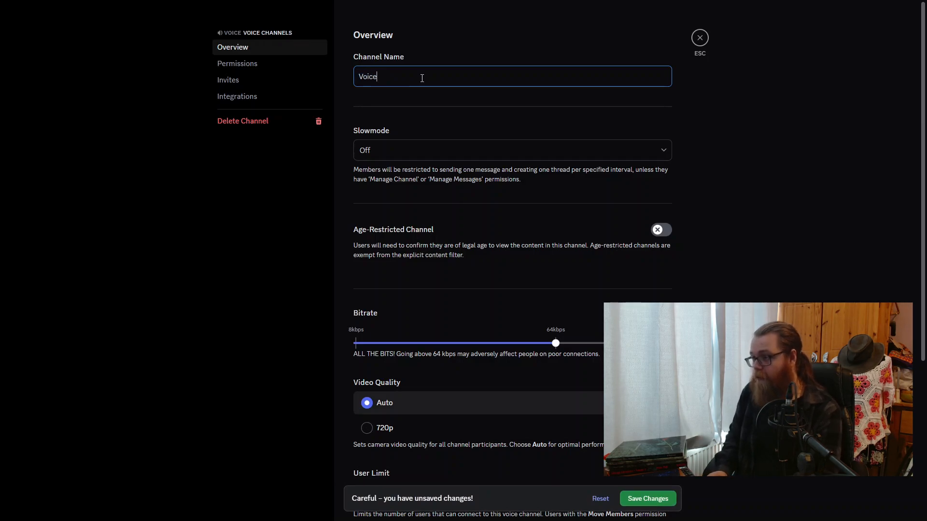
{"action": "type", "text": "& Vid"}
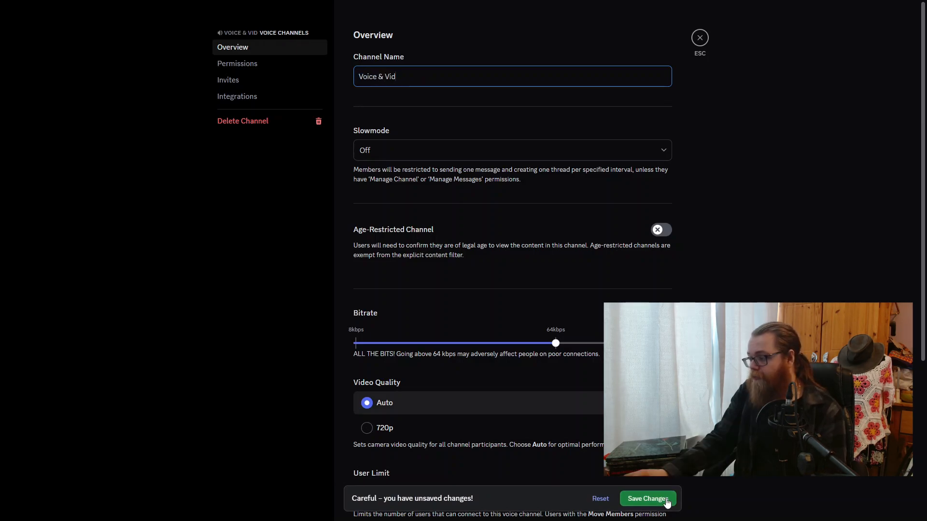
{"action": "left_click", "coordinate": [652, 499]}
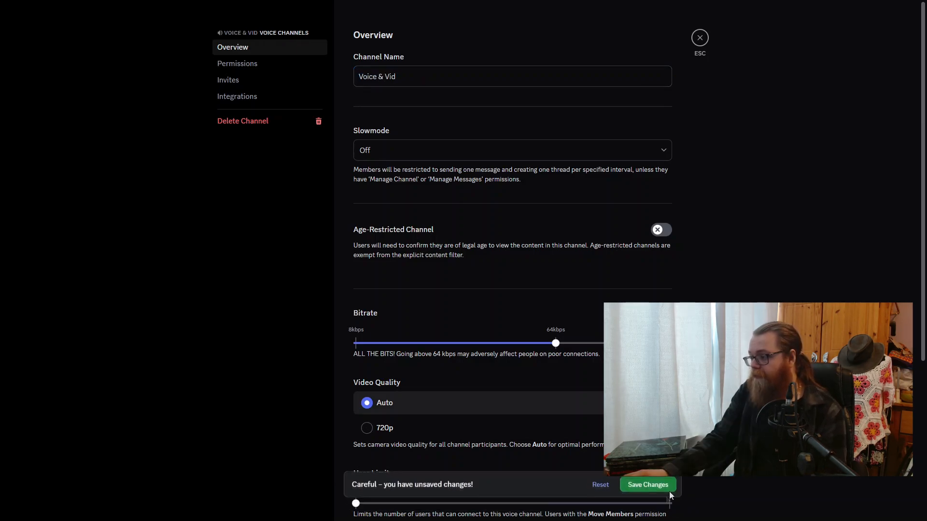
{"action": "left_click", "coordinate": [700, 38]}
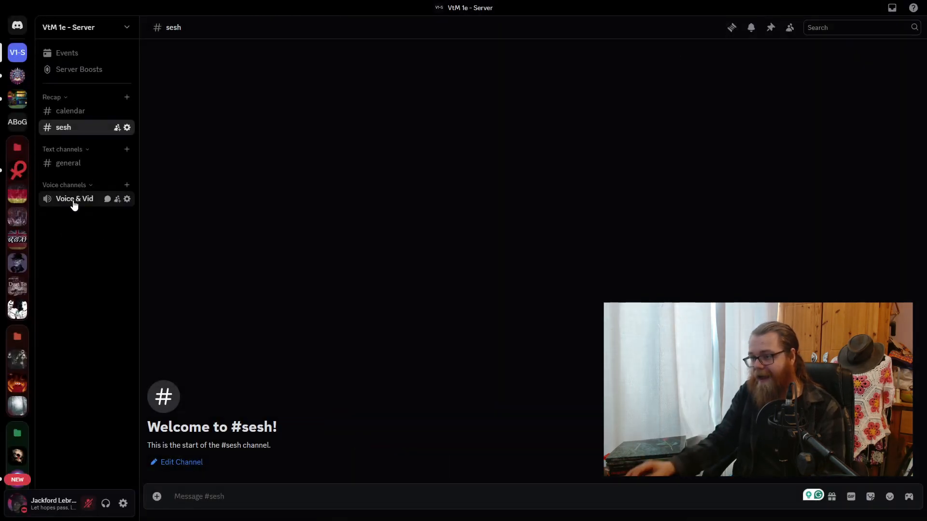
- Move the Voice & Vid channel into the Text channels category below general, and delete the emptied Voice channels category
{"action": "left_click_drag", "start_coordinate": [75, 205], "coordinate": [72, 182]}
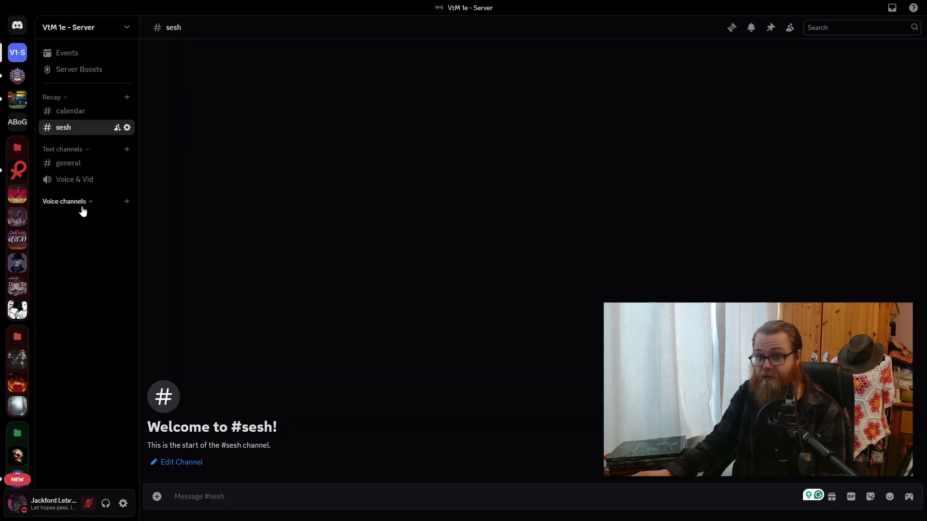
{"action": "right_click", "coordinate": [80, 204]}
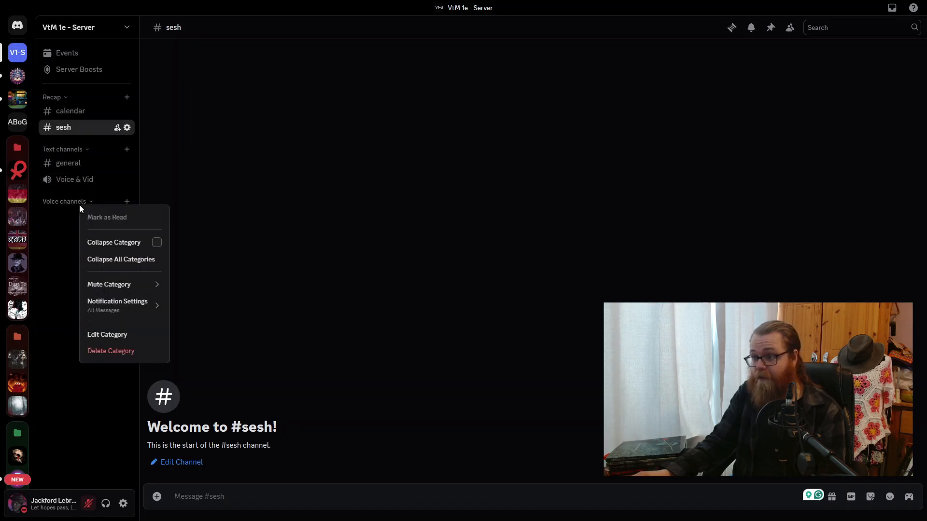
{"action": "left_click", "coordinate": [114, 352]}
{"action": "left_click", "coordinate": [520, 297]}
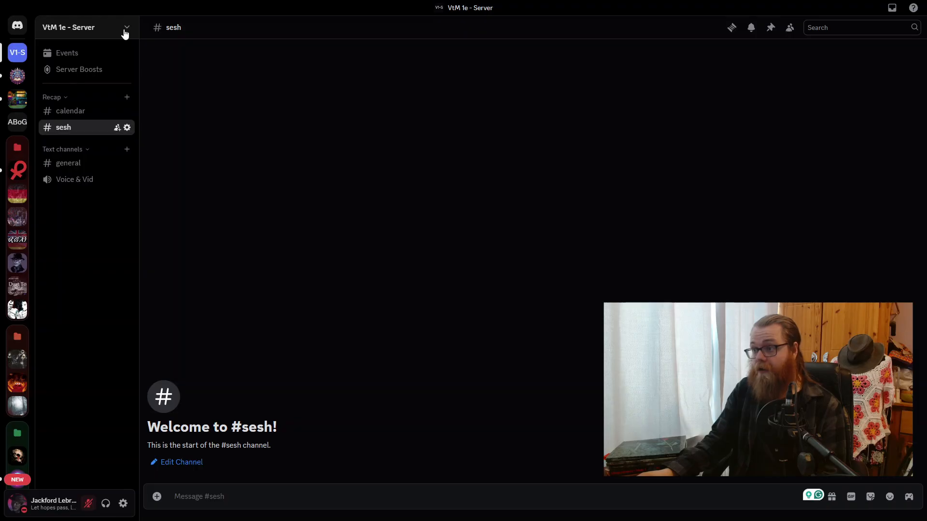
- Create a non-private category named "Dice" and move it between the Recap and Text channels categories
{"action": "left_click", "coordinate": [125, 29]}
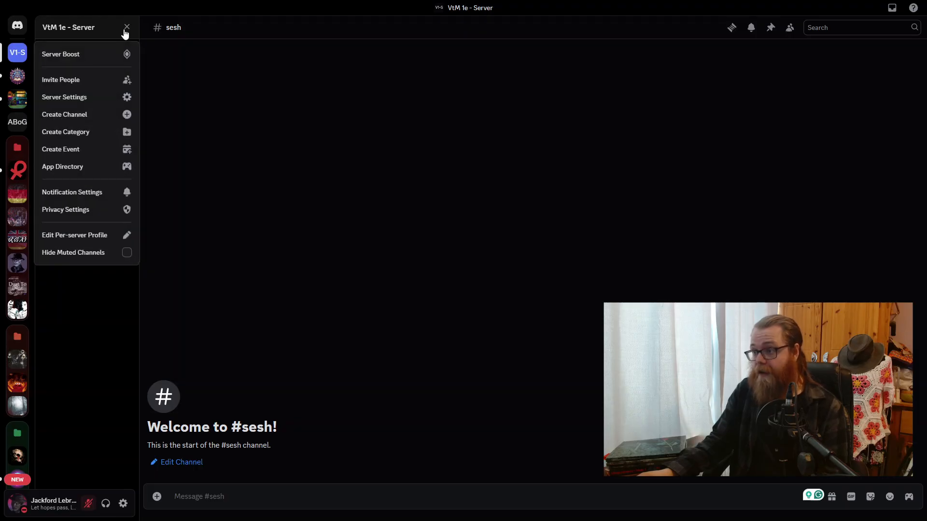
{"action": "left_click", "coordinate": [96, 134]}
{"action": "type", "text": "Dice"}
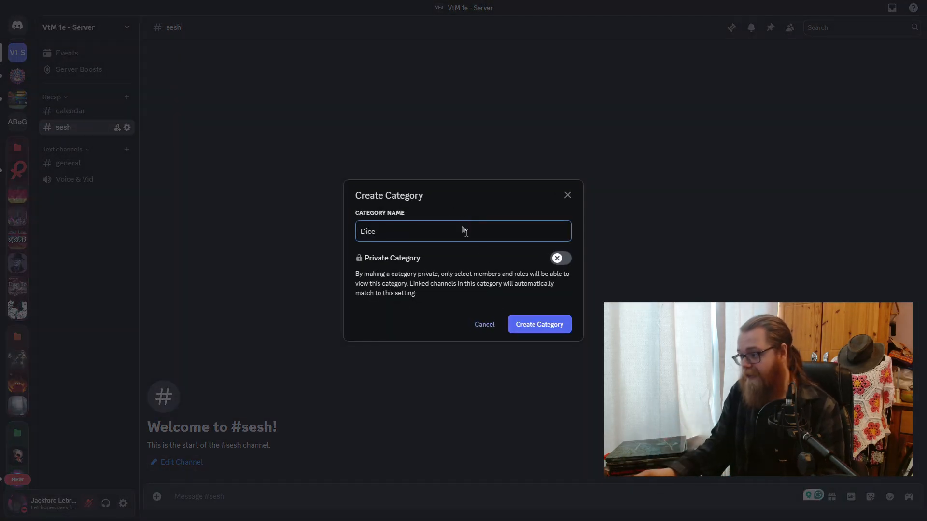
{"action": "left_click", "coordinate": [557, 327]}
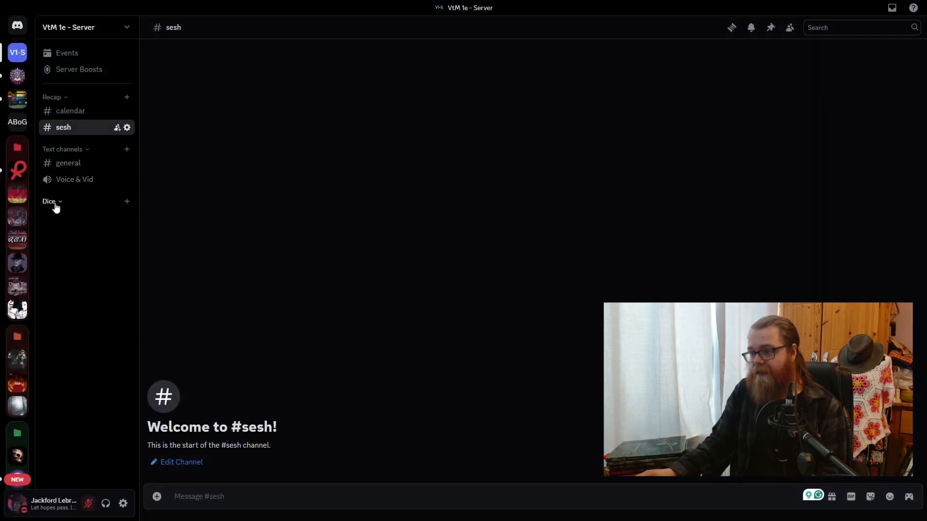
{"action": "left_click_drag", "start_coordinate": [48, 205], "coordinate": [52, 172]}
{"action": "left_click_drag", "start_coordinate": [59, 138], "coordinate": [62, 151]}
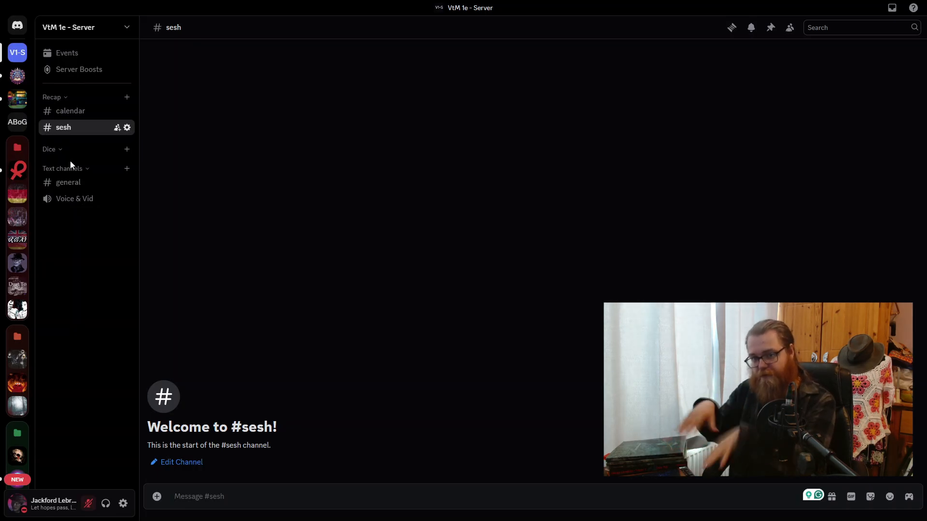
- Create a non-private text channel named "instructions" in the Dice category
{"action": "left_click", "coordinate": [128, 149]}
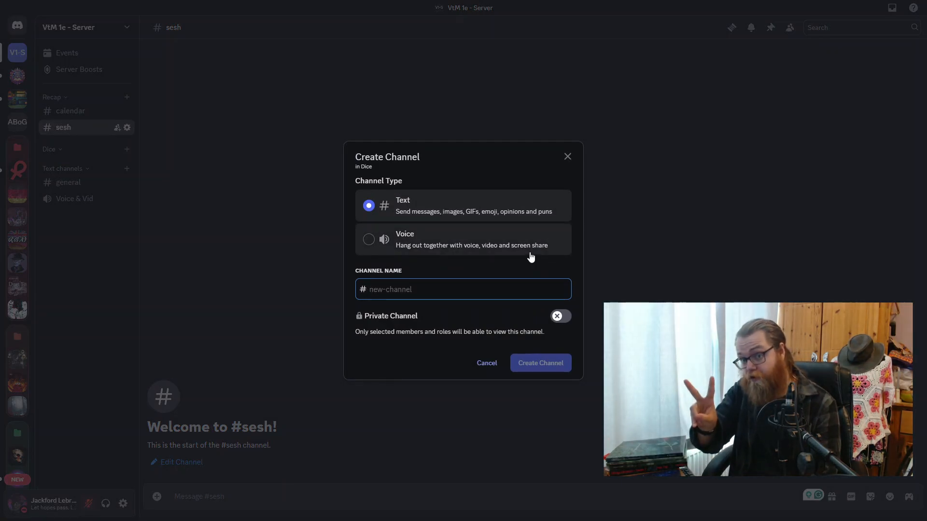
{"action": "type", "text": "instructions"}
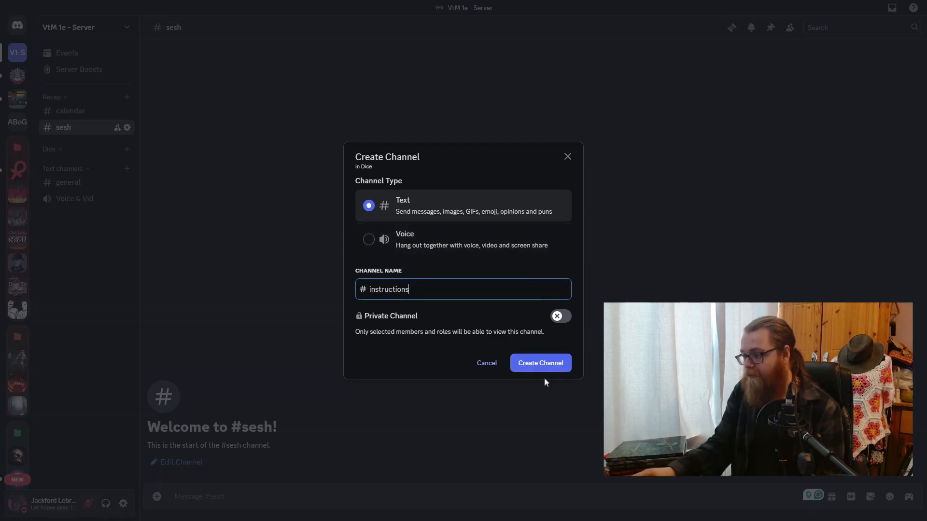
{"action": "left_click", "coordinate": [554, 370]}
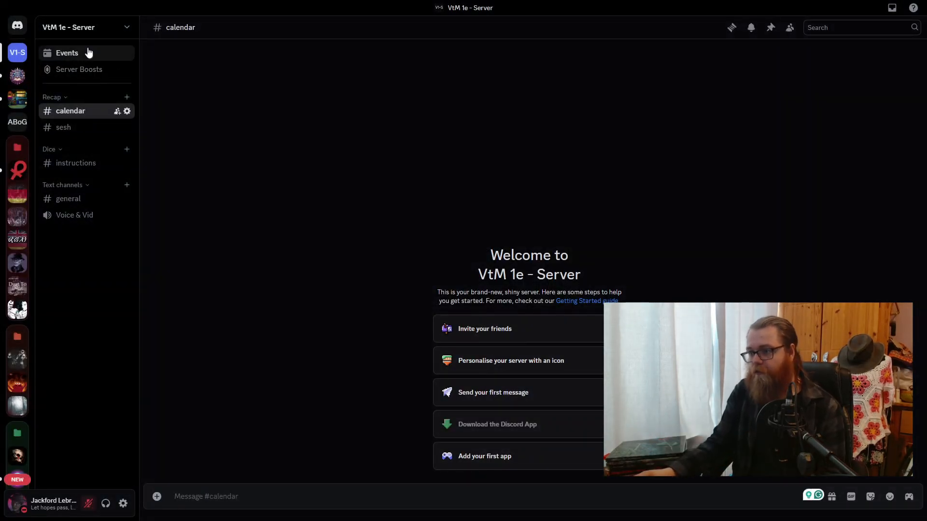
- Create a non-private text channel named "rolls" in the Dice category
{"action": "left_click", "coordinate": [127, 149]}
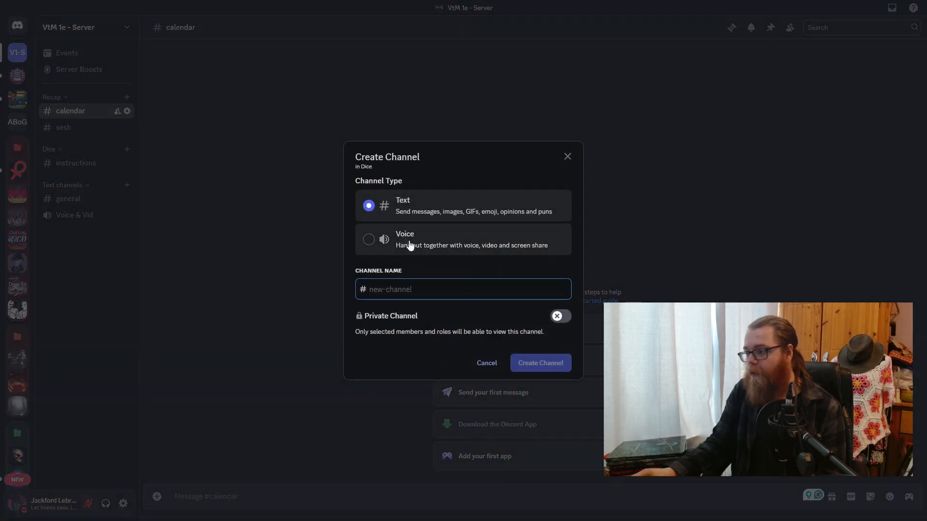
{"action": "type", "text": "rolls"}
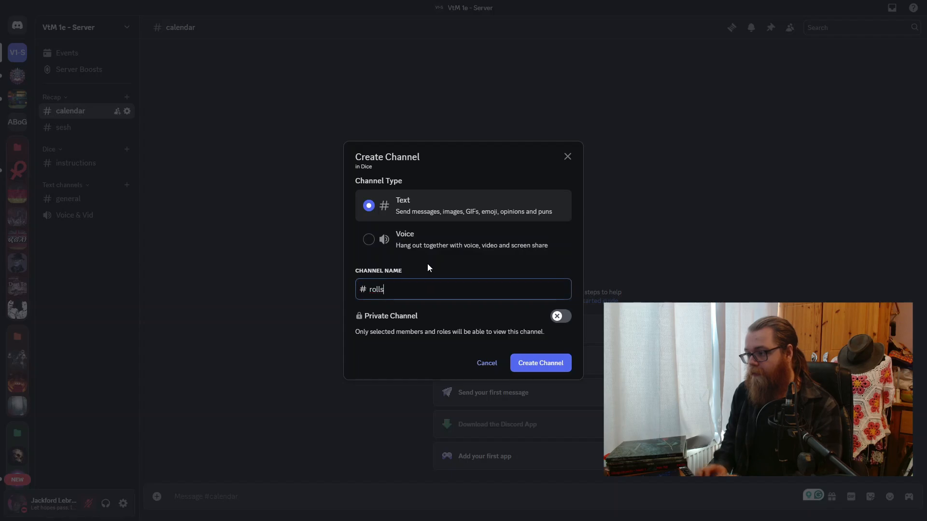
{"action": "left_click", "coordinate": [540, 360]}
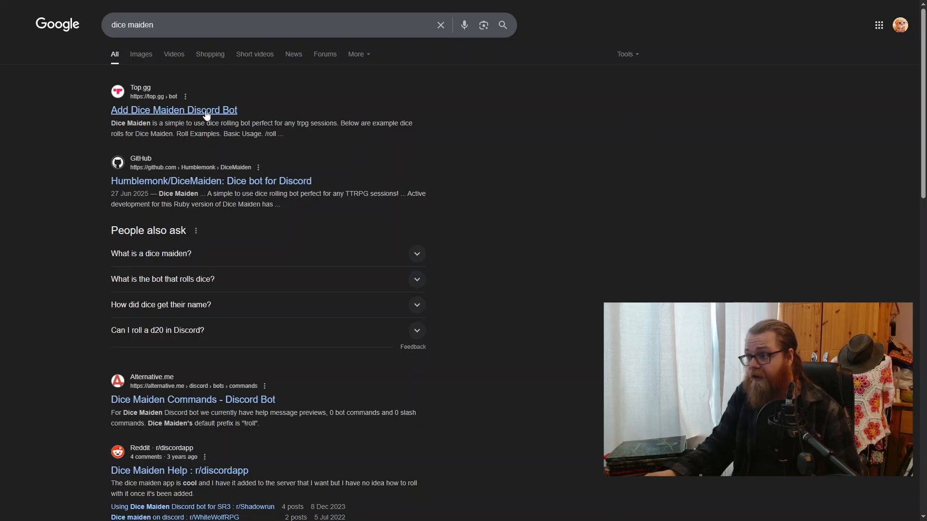
- Invite the Dice Maiden bot from its Top.gg page in the browser, with "VtM 1e - Server" as the target server, and continue the authorisation
{"action": "left_click", "coordinate": [225, 112]}
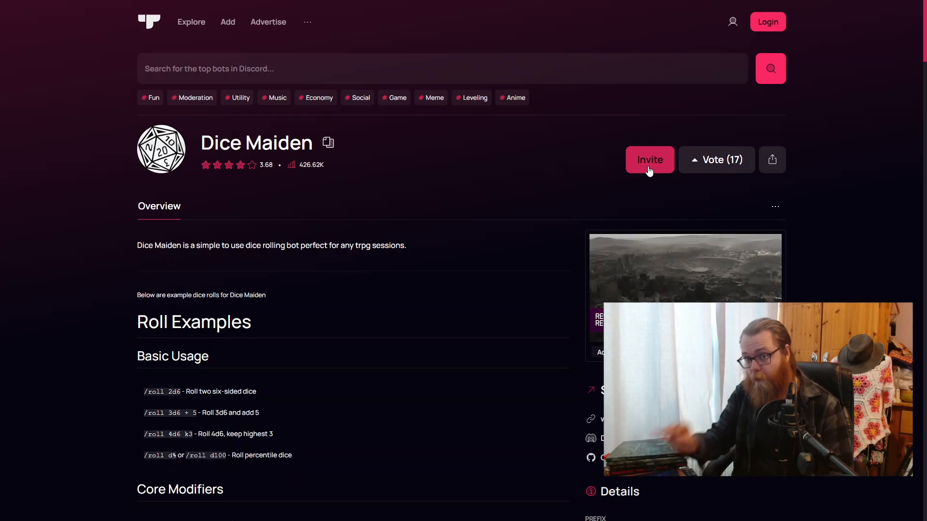
{"action": "left_click", "coordinate": [649, 170]}
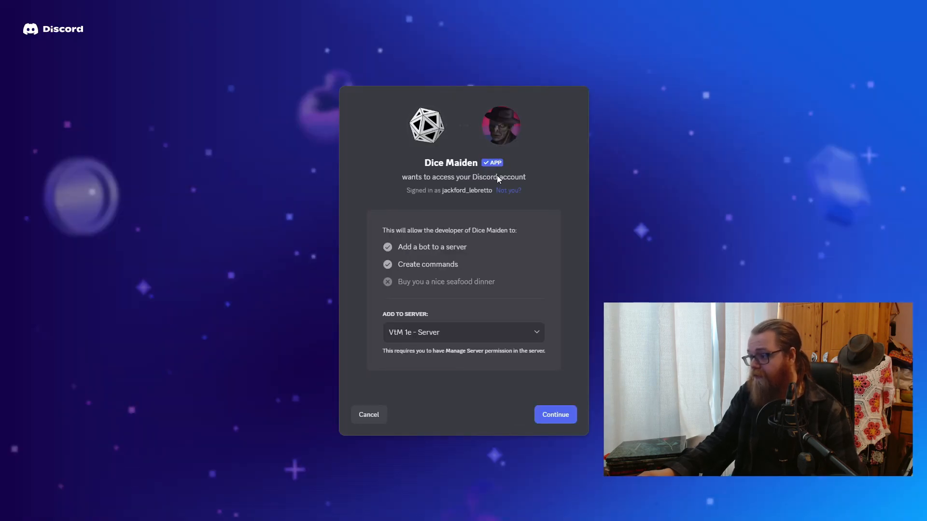
{"action": "left_click", "coordinate": [536, 333]}
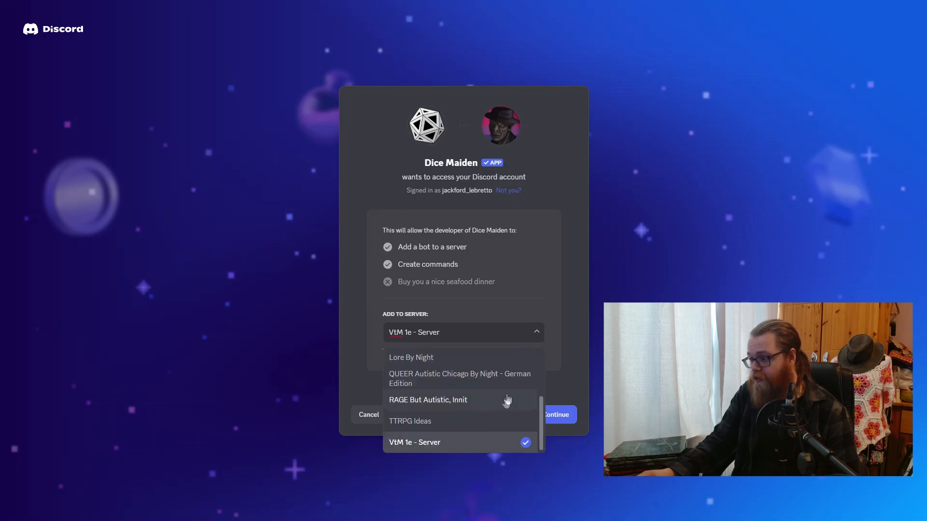
{"action": "left_click", "coordinate": [536, 332]}
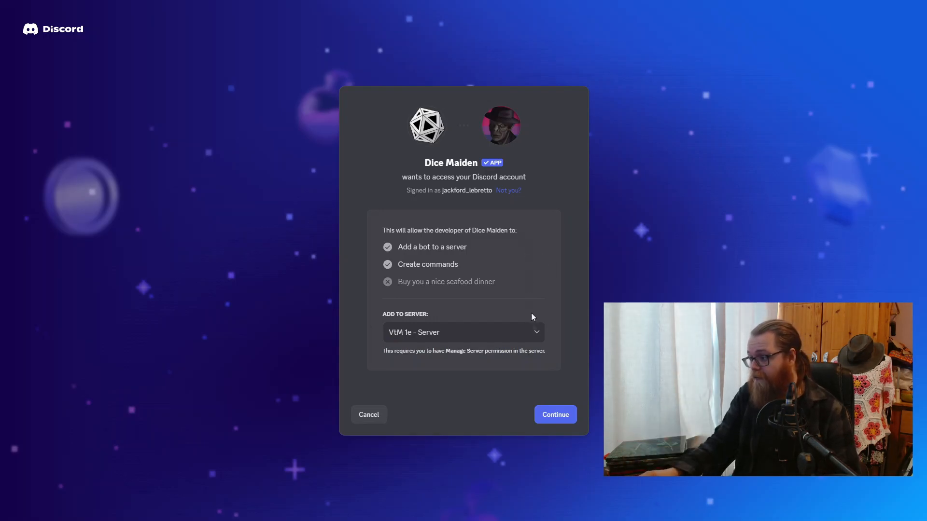
{"action": "left_click", "coordinate": [548, 424]}
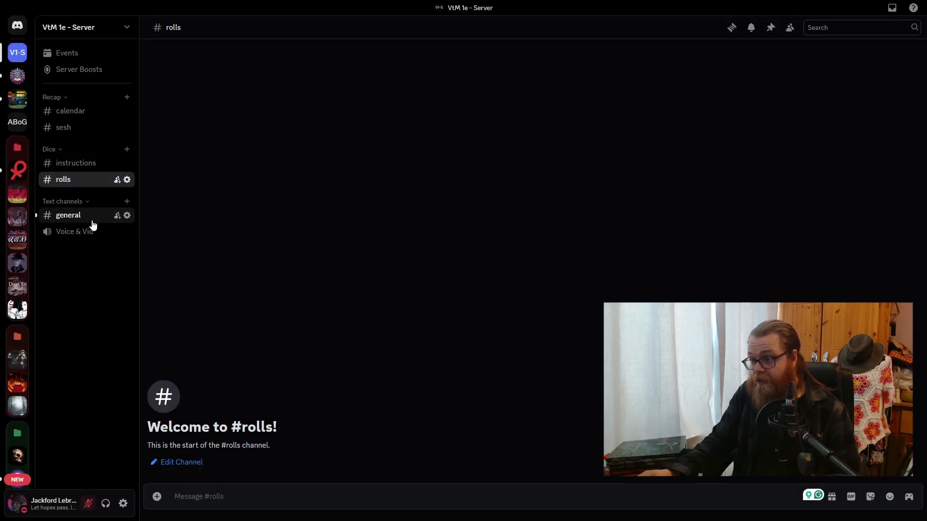
- Delete the Dice Maiden welcome message from the general channel and go back to the rolls channel
{"action": "left_click", "coordinate": [93, 225]}
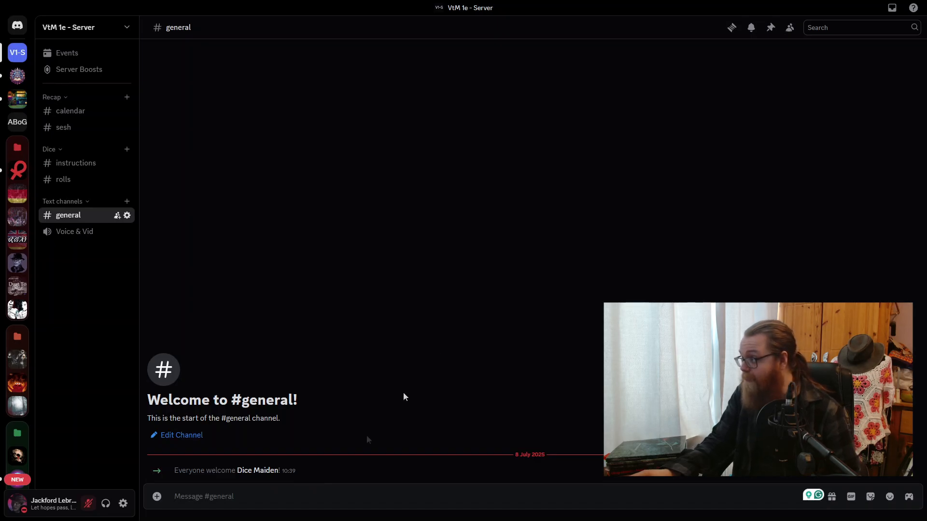
{"action": "left_click", "coordinate": [909, 441]}
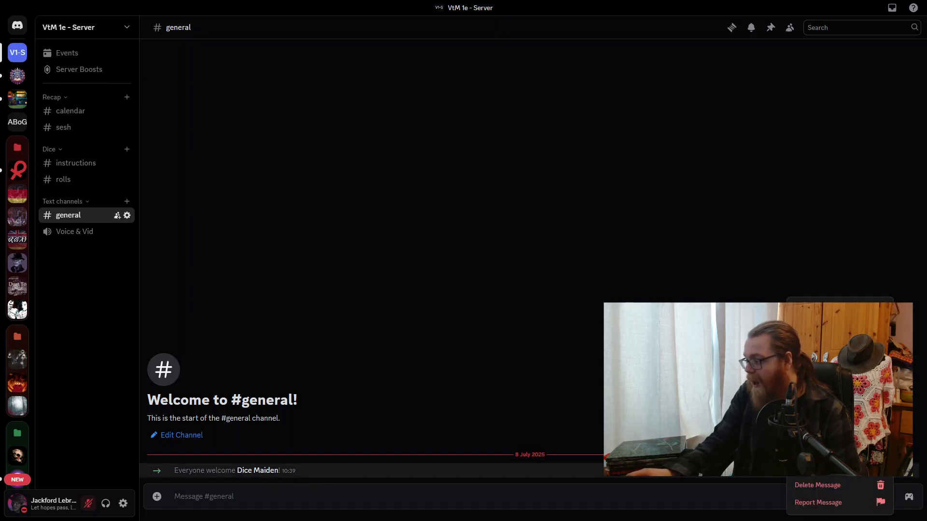
{"action": "left_click", "coordinate": [824, 485]}
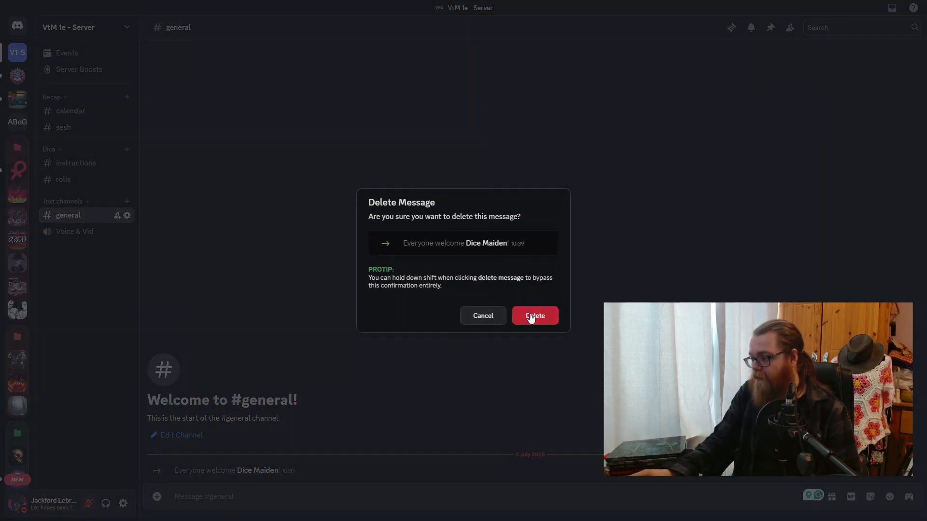
{"action": "left_click", "coordinate": [531, 314]}
{"action": "left_click", "coordinate": [62, 181]}
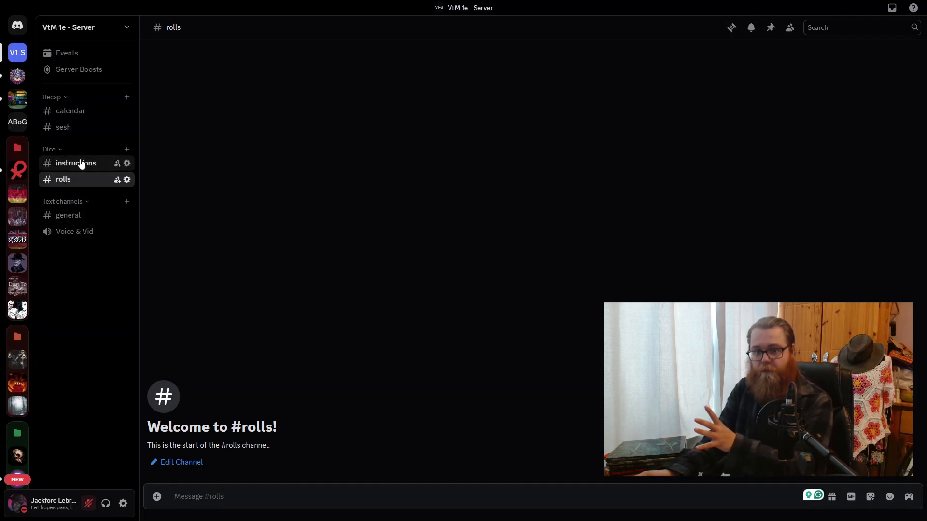
- Add Dice Maiden to the Text channels category's permissions and deny it View Channels
{"action": "left_click", "coordinate": [70, 205]}
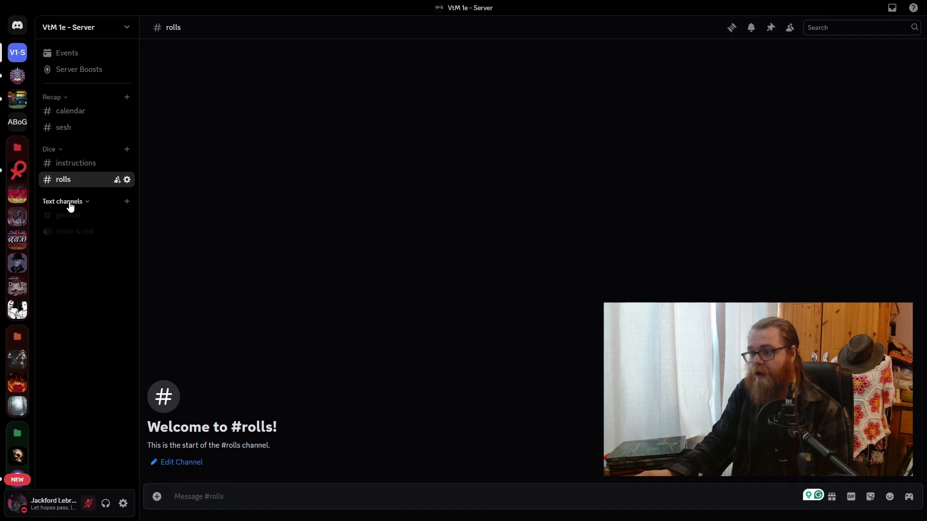
{"action": "left_click", "coordinate": [69, 204]}
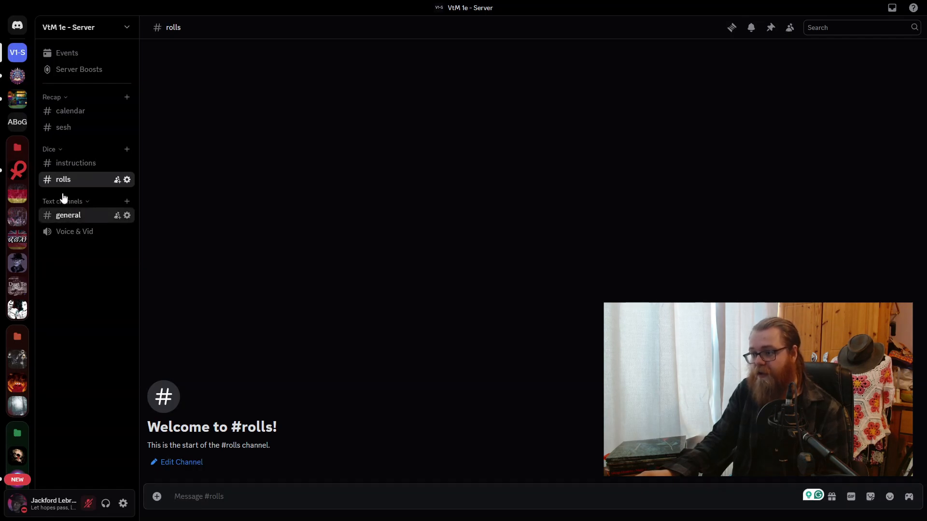
{"action": "right_click", "coordinate": [62, 203]}
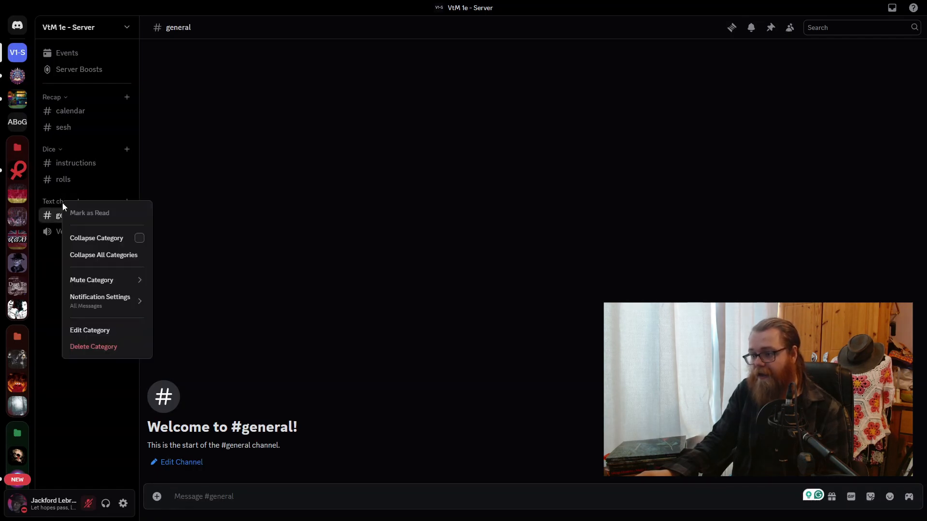
{"action": "left_click", "coordinate": [111, 338]}
{"action": "left_click", "coordinate": [253, 64]}
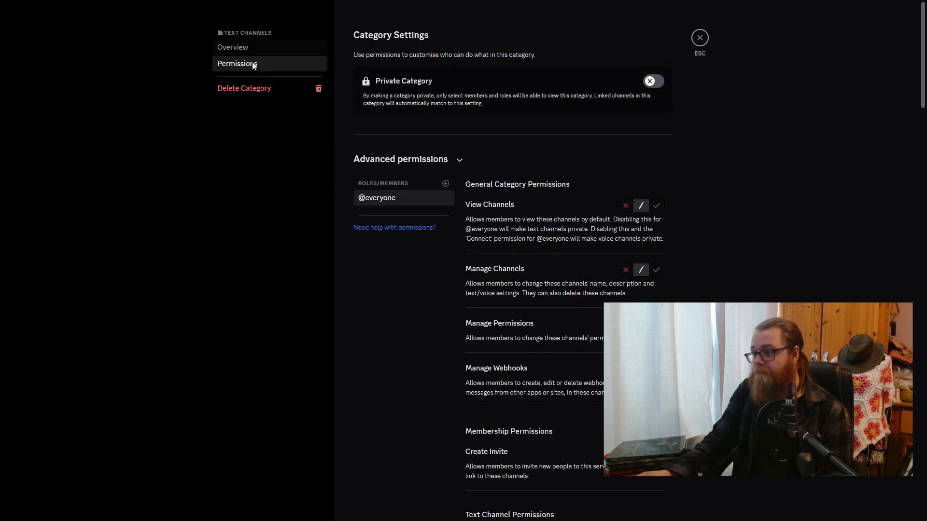
{"action": "left_click", "coordinate": [445, 184]}
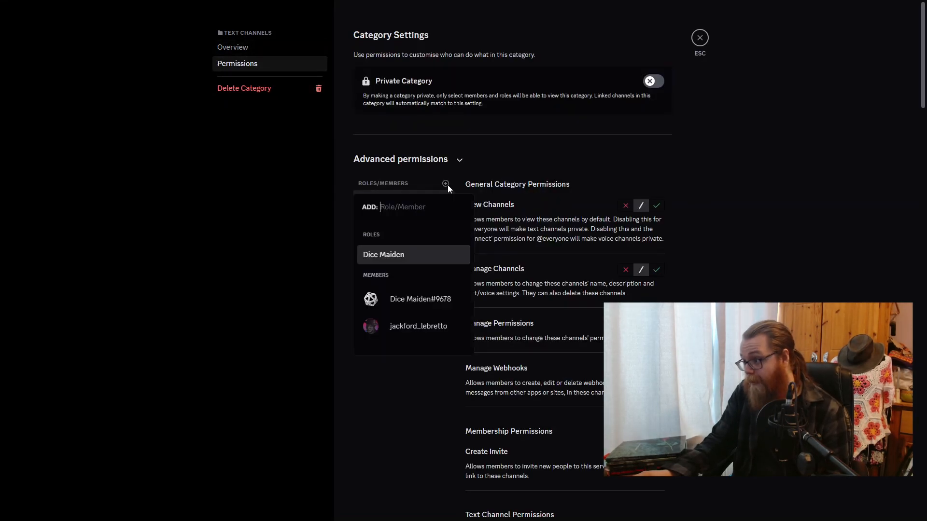
{"action": "left_click", "coordinate": [421, 299]}
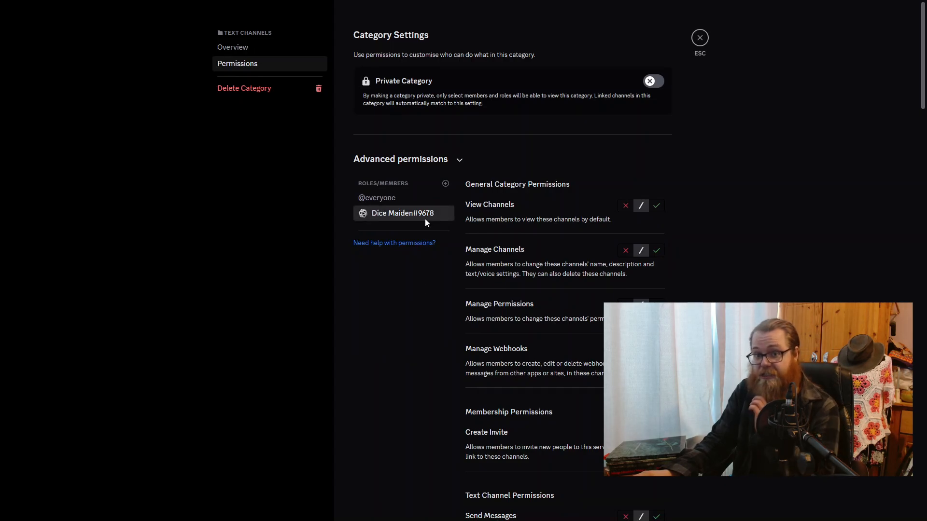
{"action": "left_click", "coordinate": [622, 207]}
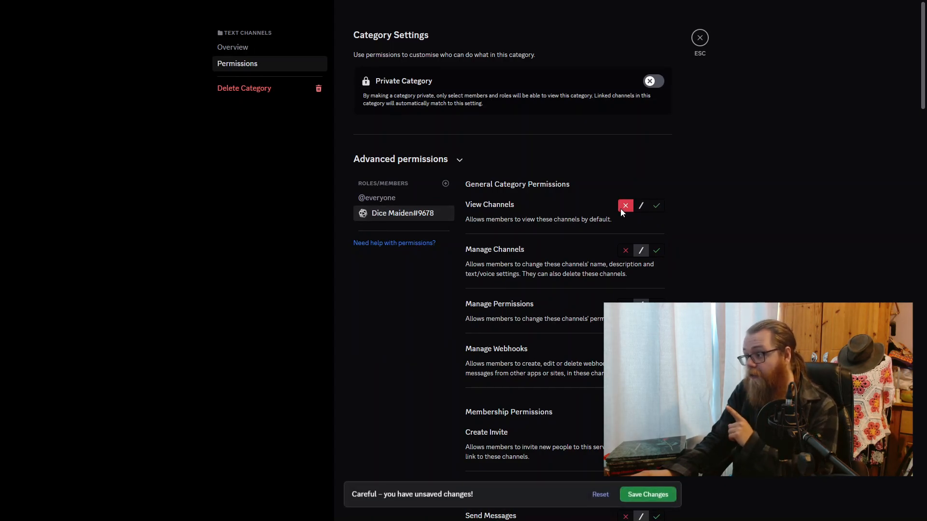
{"action": "scroll", "coordinate": [623, 211], "scroll_direction": "down", "scroll_amount": 4}
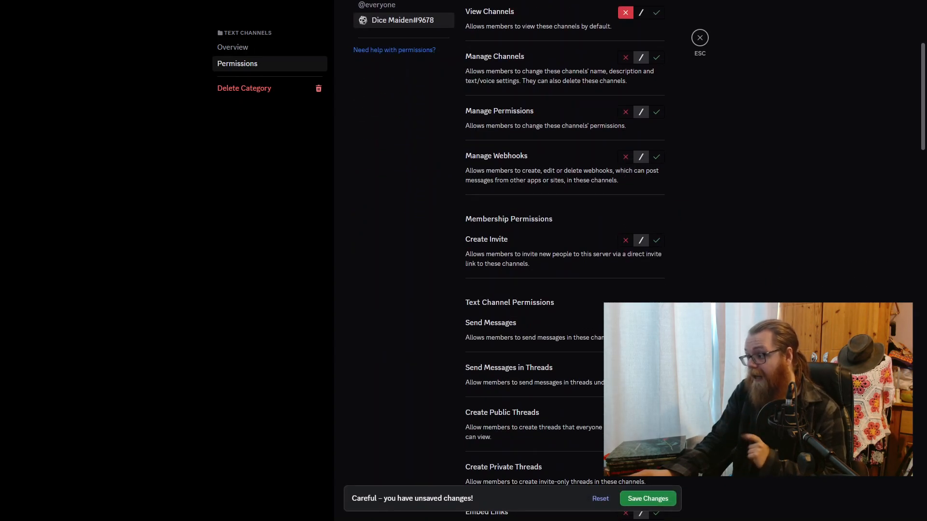
{"action": "scroll", "coordinate": [621, 112], "scroll_direction": "up", "scroll_amount": 3}
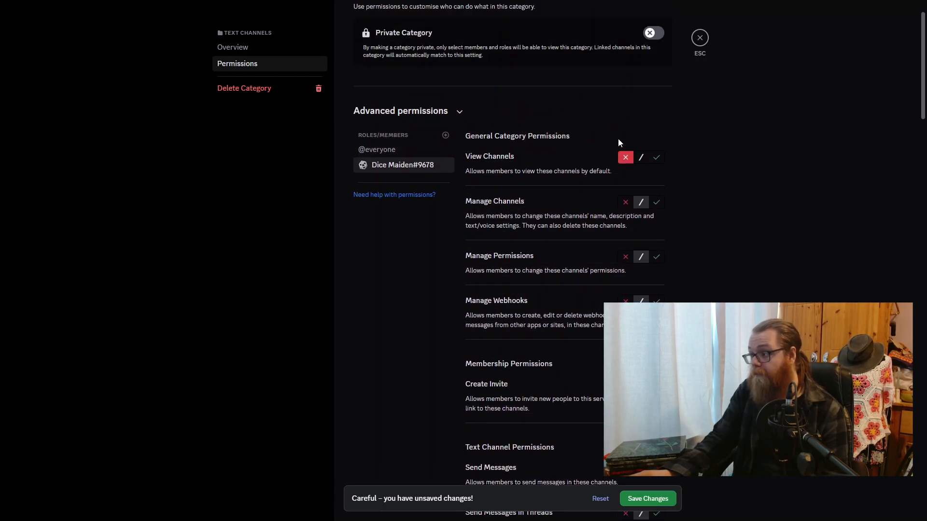
{"action": "scroll", "coordinate": [619, 142], "scroll_direction": "down", "scroll_amount": 2}
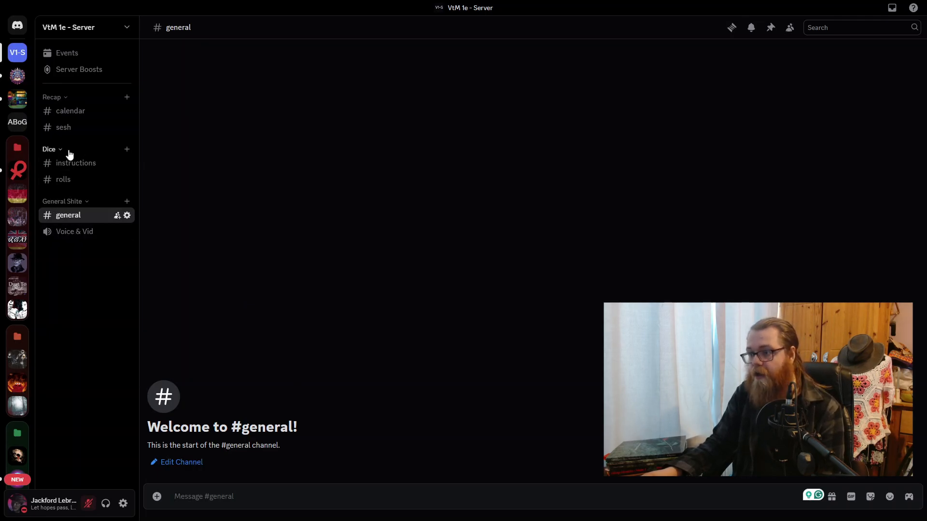
- Add Dice Maiden to the Dice category's permissions, allow View Channels, Send Messages and Send Messages in Threads, and save the changes
{"action": "right_click", "coordinate": [53, 150]}
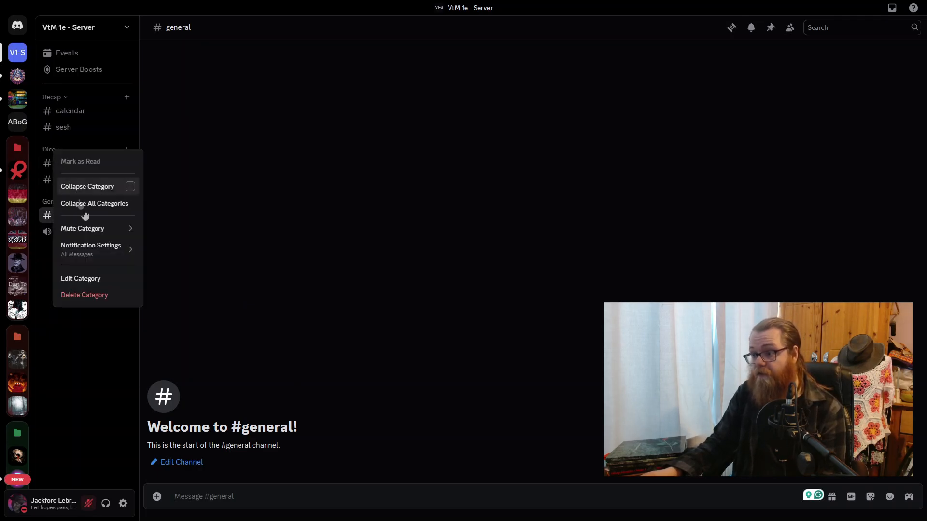
{"action": "left_click", "coordinate": [106, 279]}
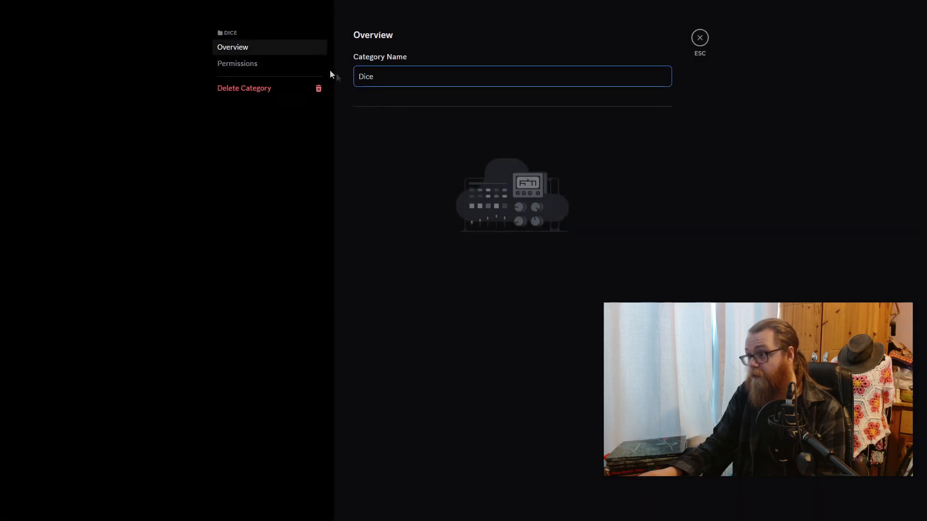
{"action": "left_click", "coordinate": [244, 64]}
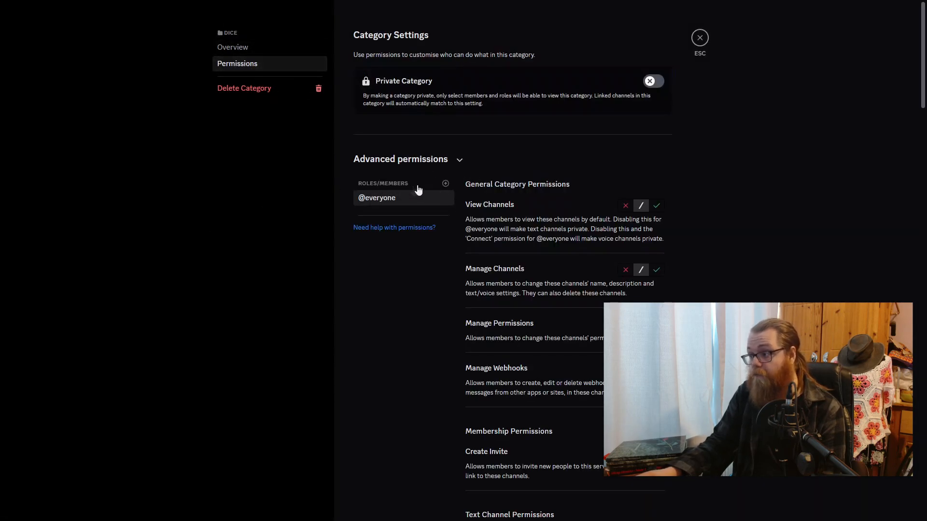
{"action": "left_click", "coordinate": [445, 184]}
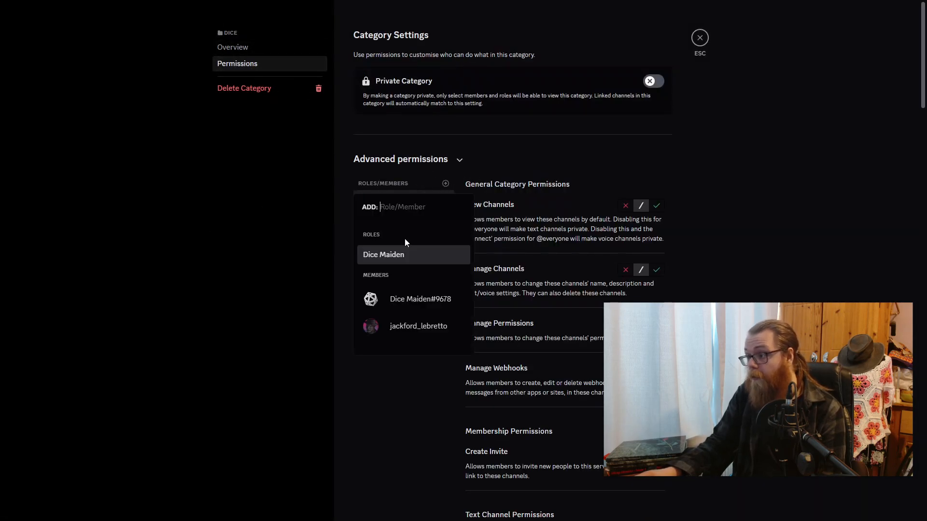
{"action": "left_click", "coordinate": [398, 300]}
{"action": "left_click", "coordinate": [657, 207]}
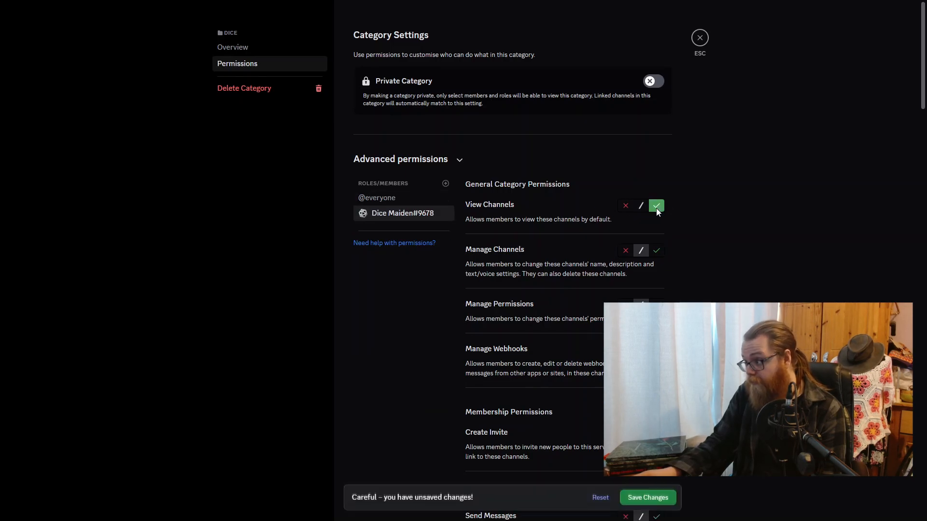
{"action": "scroll", "coordinate": [656, 209], "scroll_direction": "down", "scroll_amount": 7}
{"action": "left_click", "coordinate": [655, 180]}
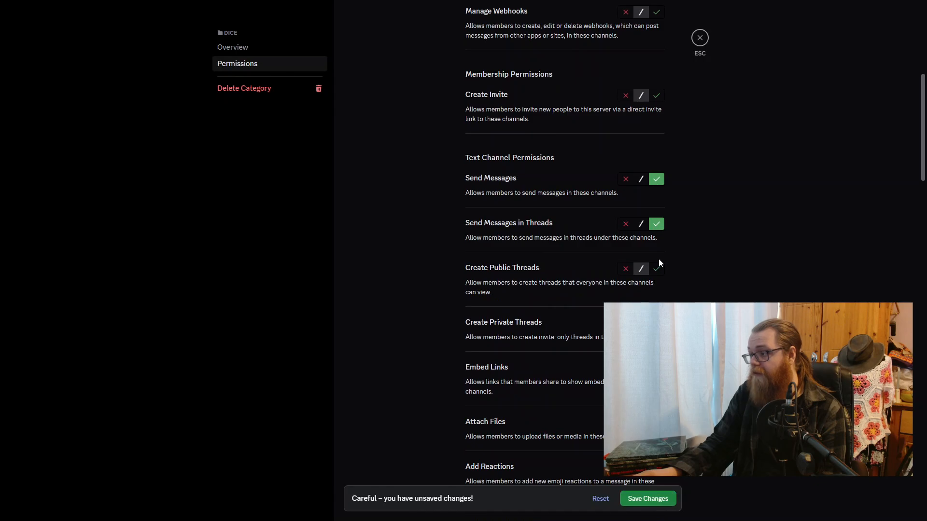
{"action": "scroll", "coordinate": [647, 224], "scroll_direction": "up", "scroll_amount": 4}
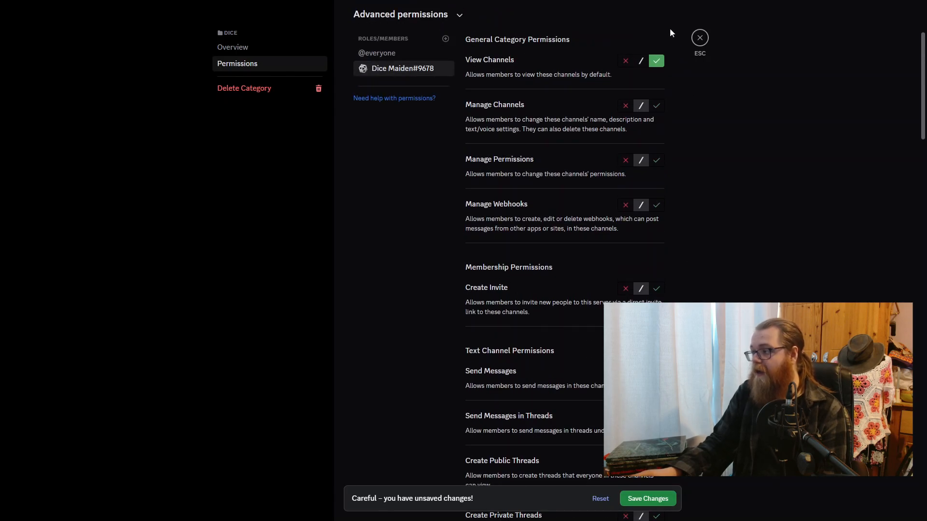
{"action": "left_click", "coordinate": [647, 499]}
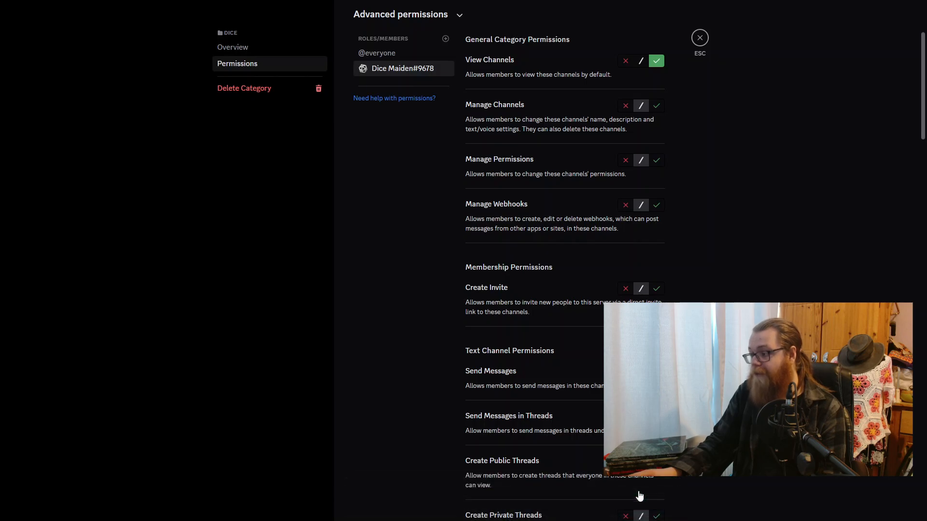
{"action": "left_click", "coordinate": [700, 38]}
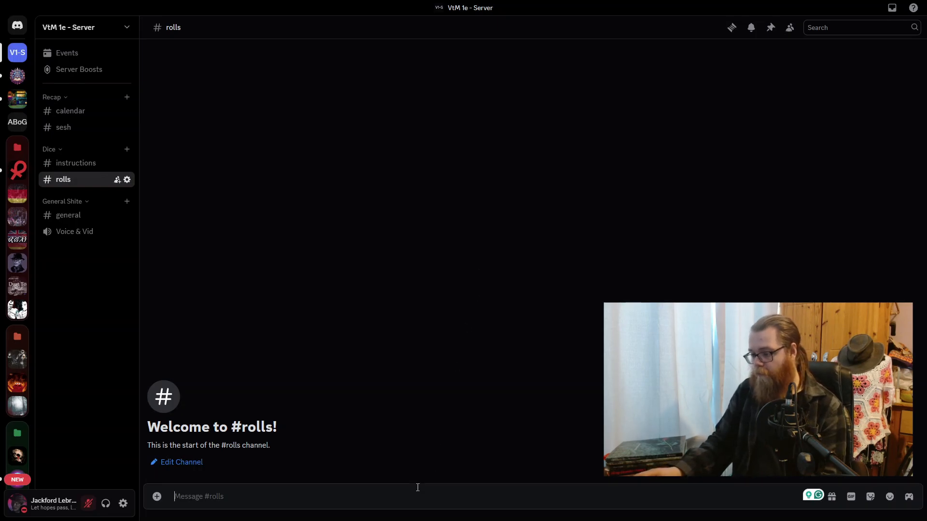
- Roll 6d10 in the rolls channel with Dice Maiden's /roll command
{"action": "type", "text": "/roll"}
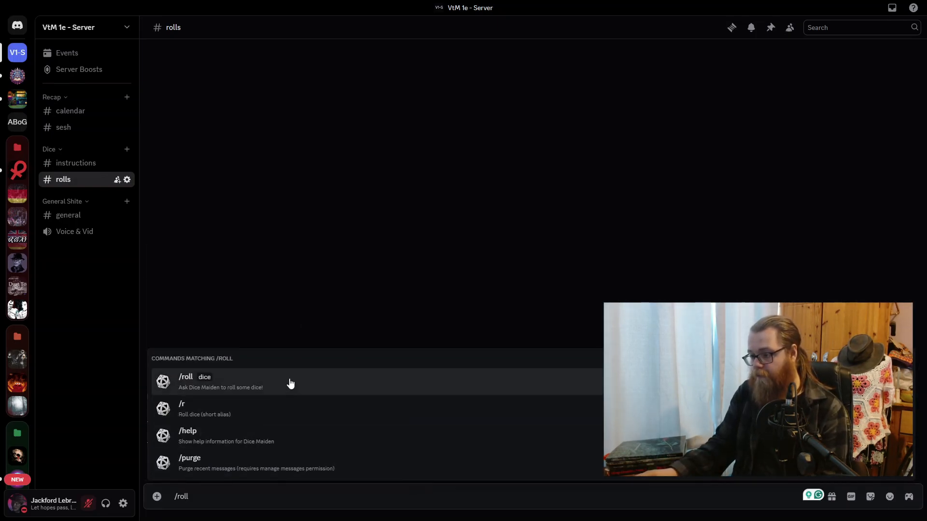
{"action": "left_click", "coordinate": [290, 382]}
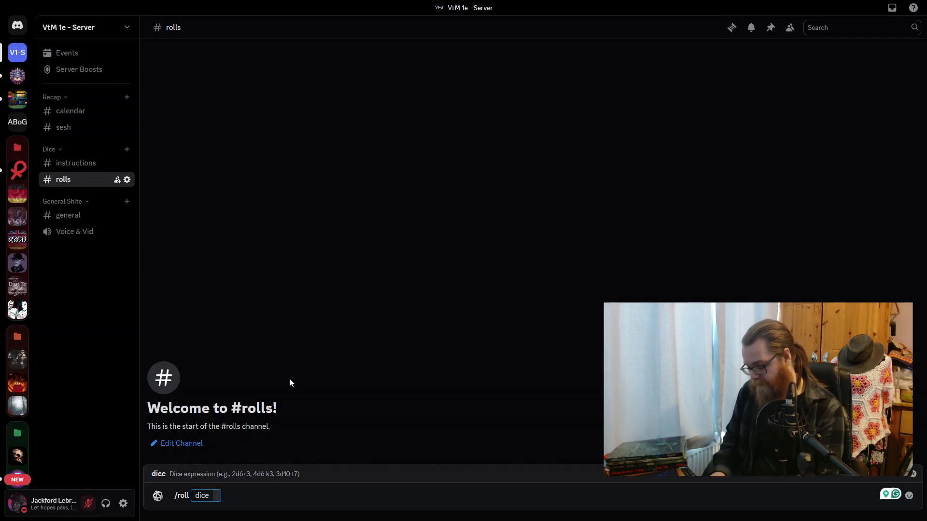
{"action": "type", "text": "6d10"}
{"action": "key", "text": "Return"}
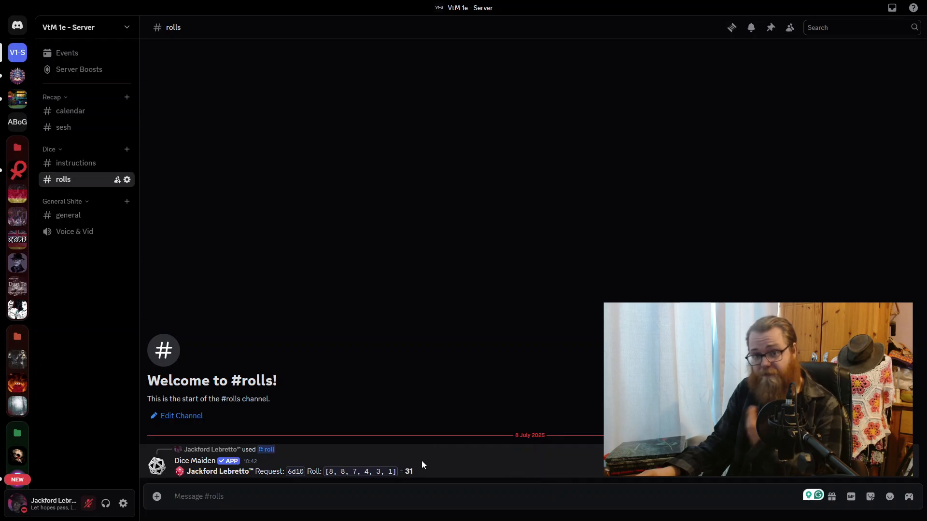
- Delete Dice Maiden's 6d10 roll message from the rolls channel
{"action": "left_click_drag", "start_coordinate": [351, 465], "coordinate": [428, 474]}
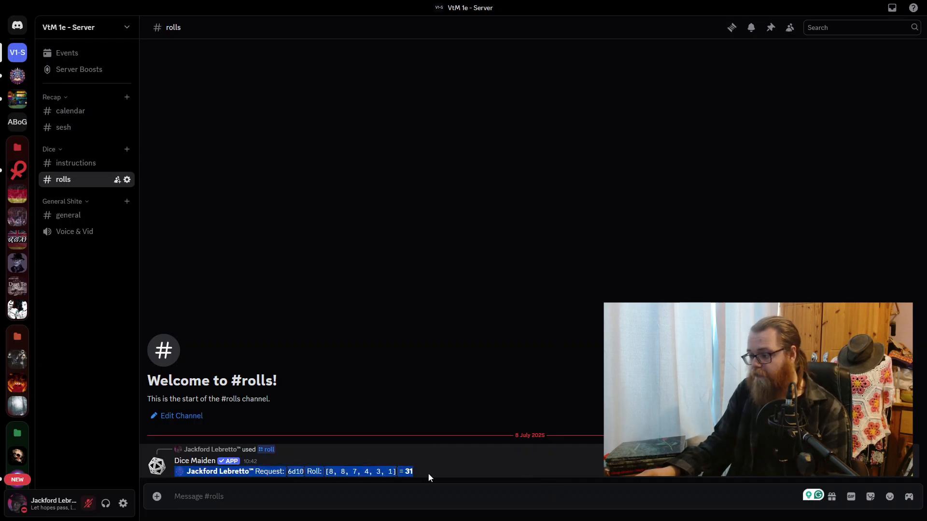
{"action": "right_click", "coordinate": [386, 474]}
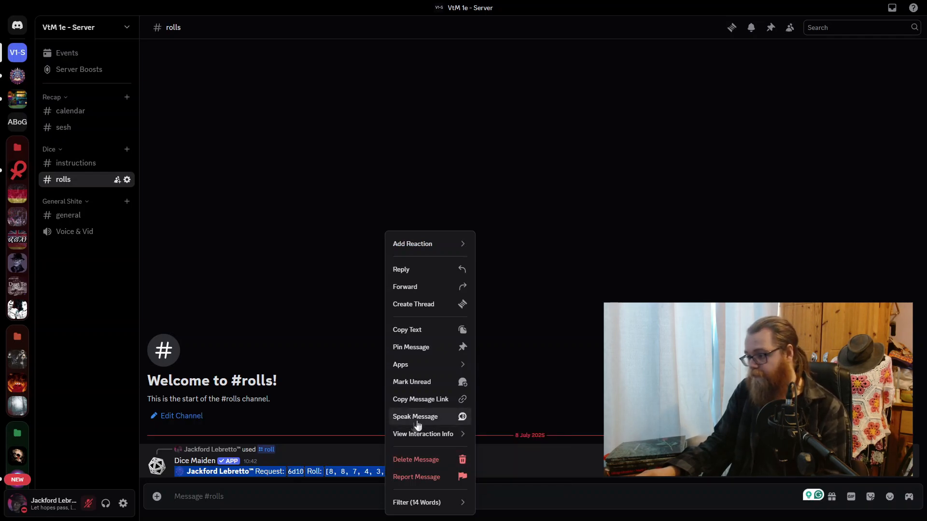
{"action": "left_click", "coordinate": [317, 500]}
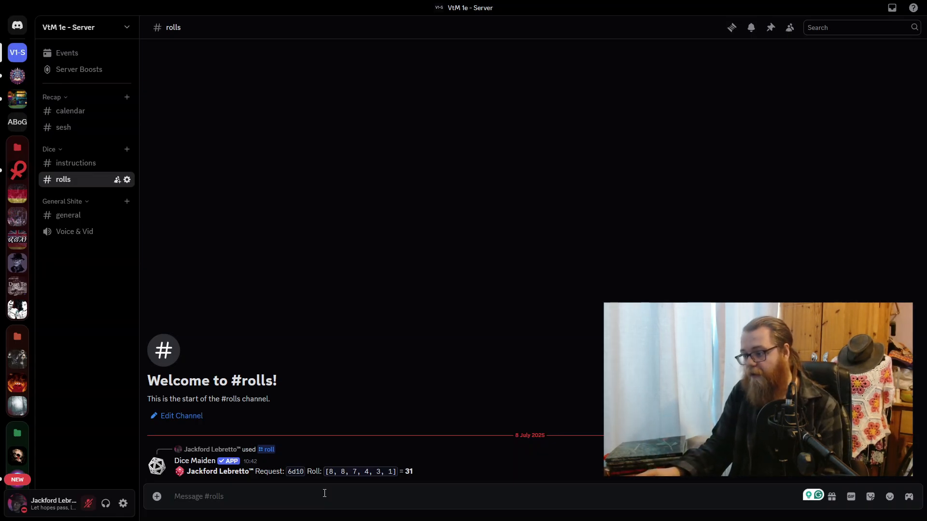
{"action": "right_click", "coordinate": [786, 466]}
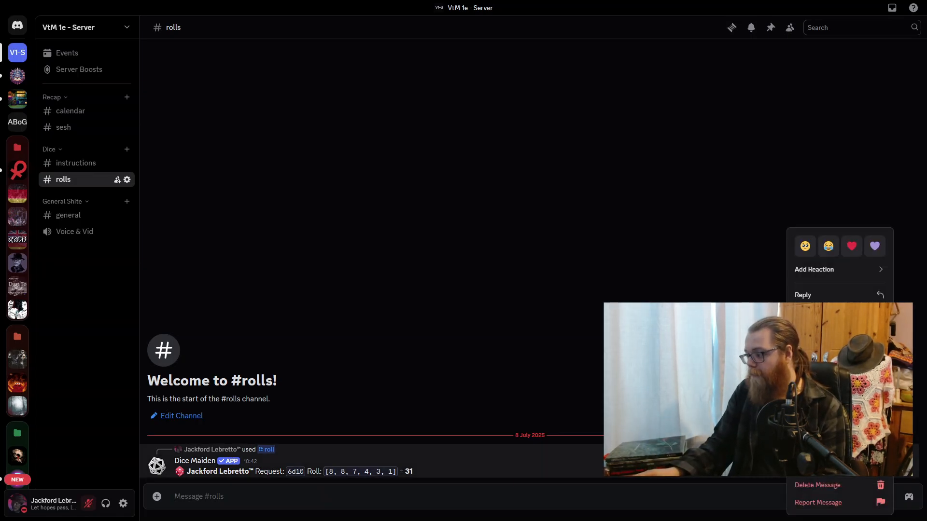
{"action": "left_click", "coordinate": [833, 484]}
{"action": "left_click", "coordinate": [545, 334]}
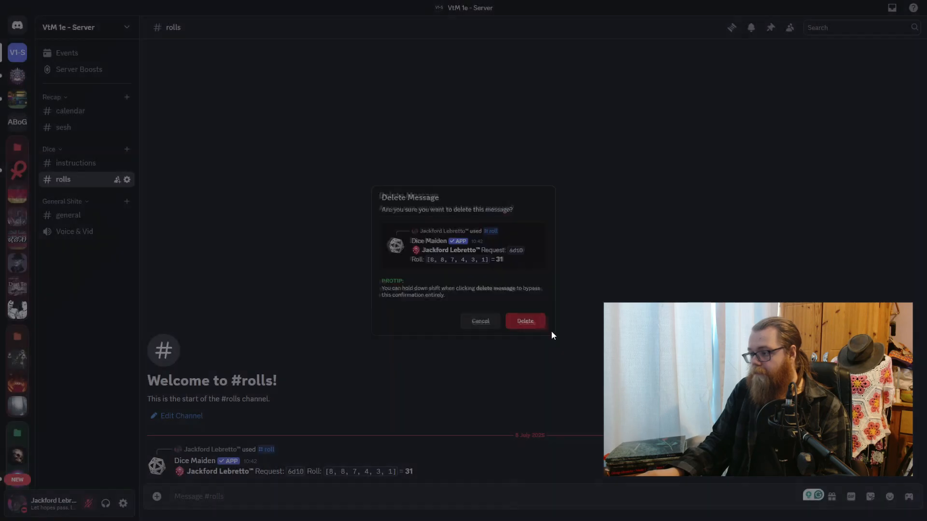
- In the instructions channel, post "Dice Maiden is a universal dice bot. It won't tell you successes, you have to count them up"
{"action": "left_click", "coordinate": [89, 165]}
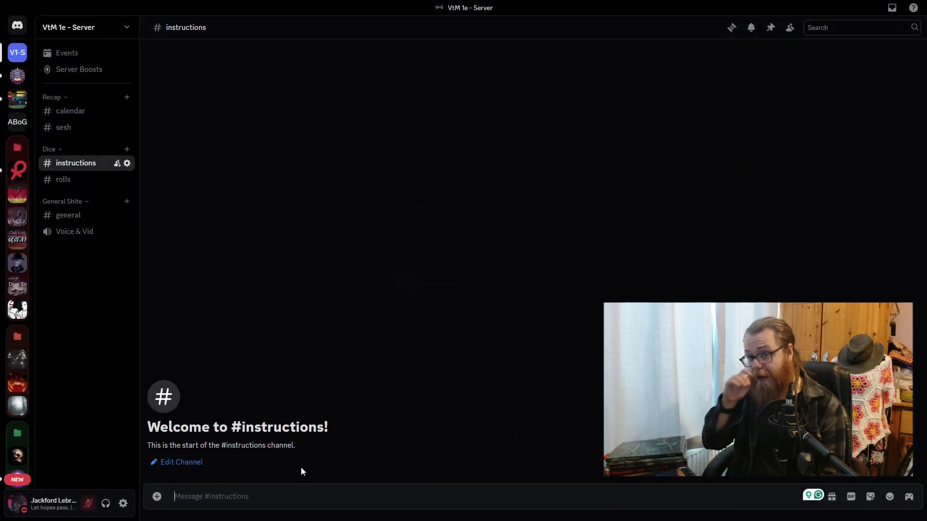
{"action": "left_click", "coordinate": [77, 178]}
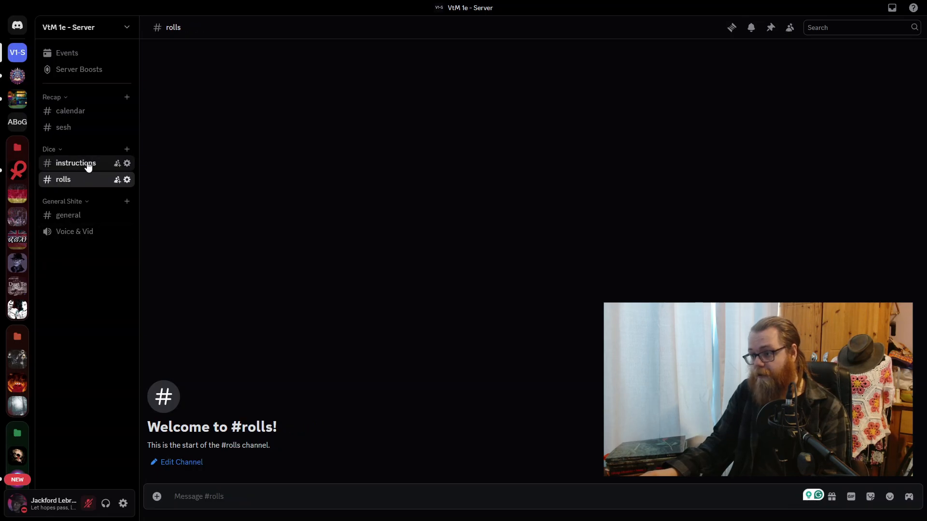
{"action": "left_click", "coordinate": [87, 165]}
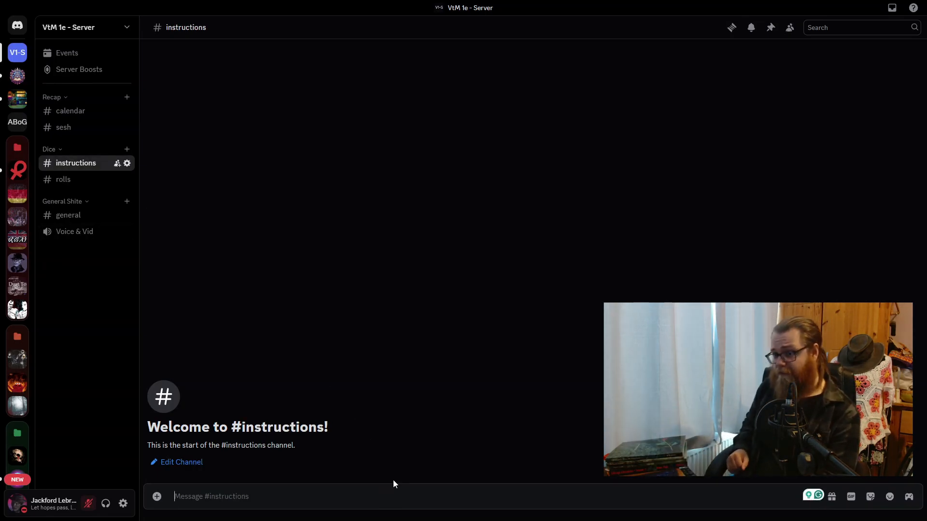
{"action": "type", "text": "1)Dice Maiden is a universal dice bot. It won't telly"}
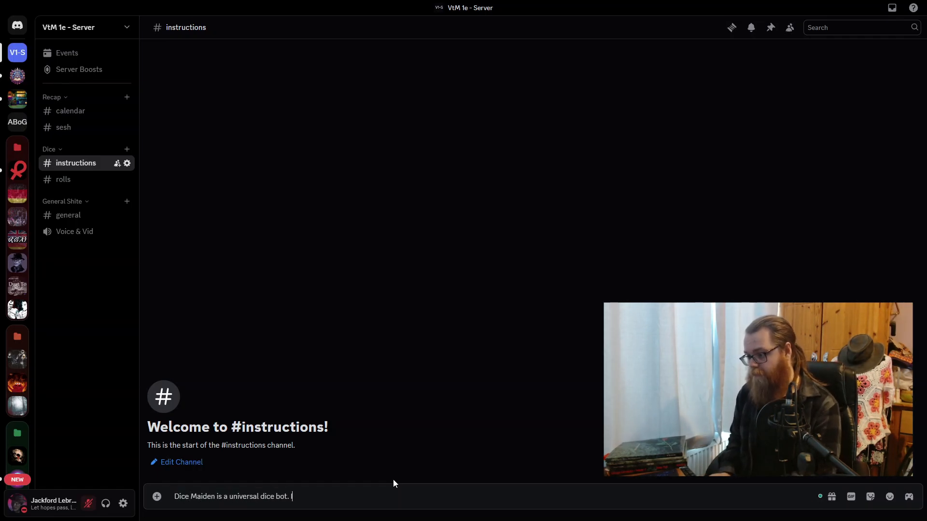
{"action": "key", "text": "BackSpace"}
{"action": "type", "text": "you successes, you have to count them up"}
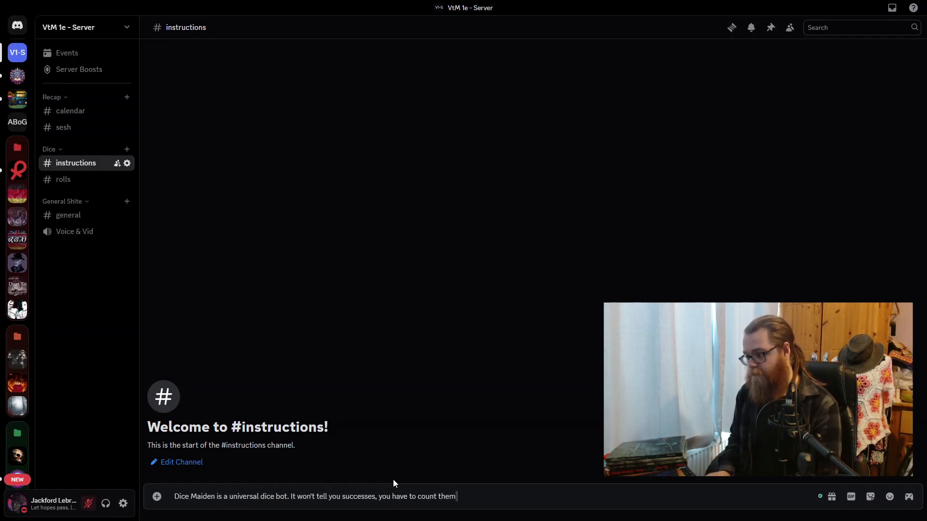
{"action": "key", "text": "Return"}
- Post two more messages in the instructions channel: 'Type "/roll"' and 'Then add the specificed amount of d10'
{"action": "type", "text": "Type \"/roll\""}
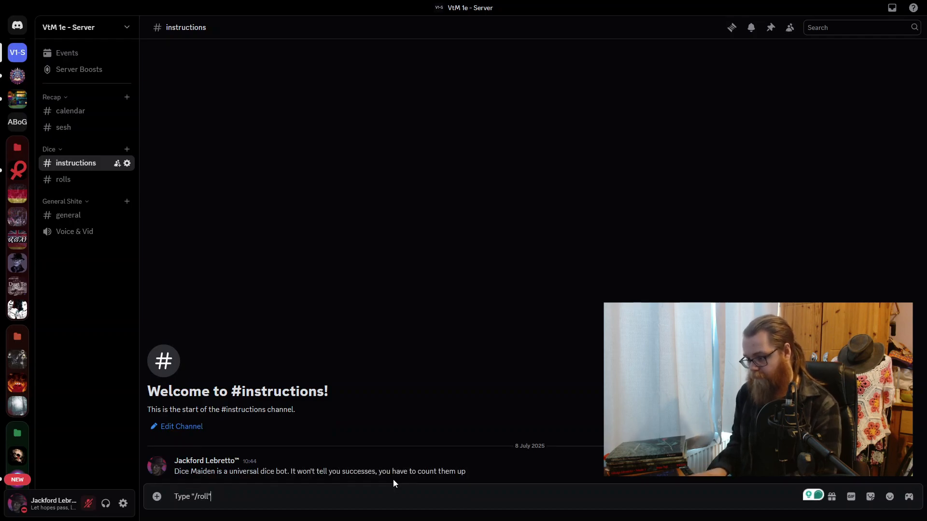
{"action": "key", "text": "Return"}
{"action": "type", "text": "Then add the specificed amount of d10"}
{"action": "key", "text": "Return"}
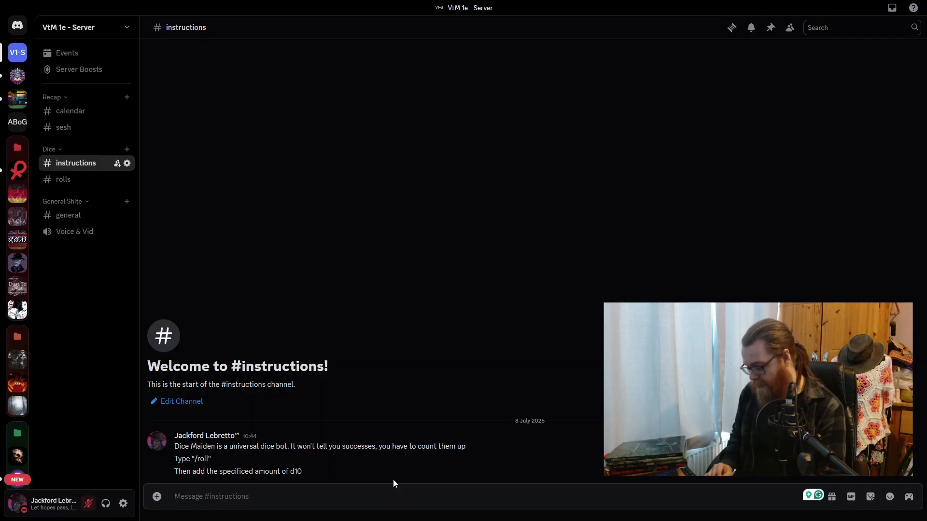
- Capture the command suggestions for /roll, and post "Example:" followed by that screenshot in the instructions channel
{"action": "type", "text": "/"}
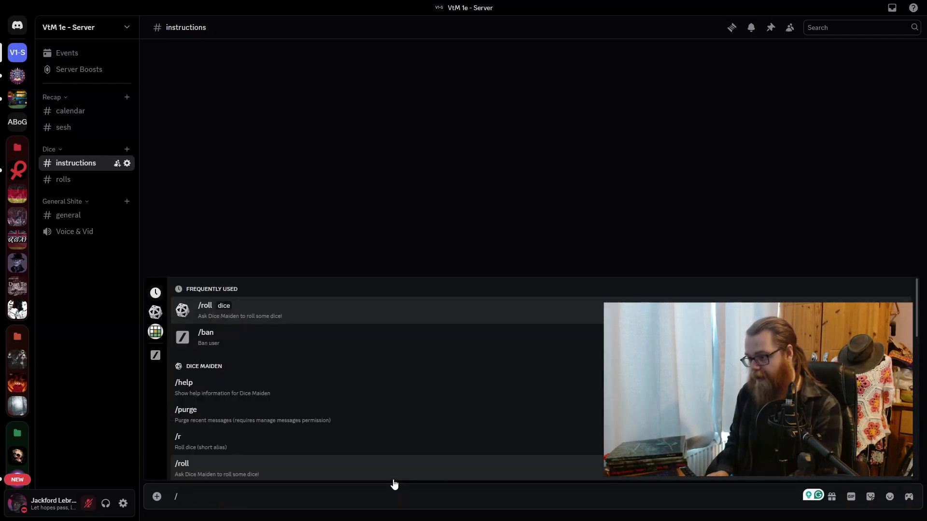
{"action": "type", "text": "roll"}
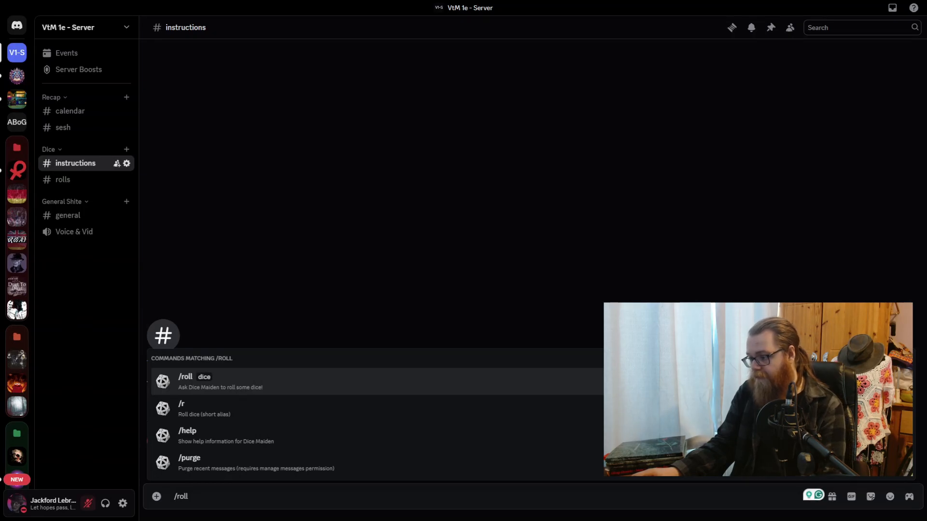
{"action": "left_click", "coordinate": [433, 496]}
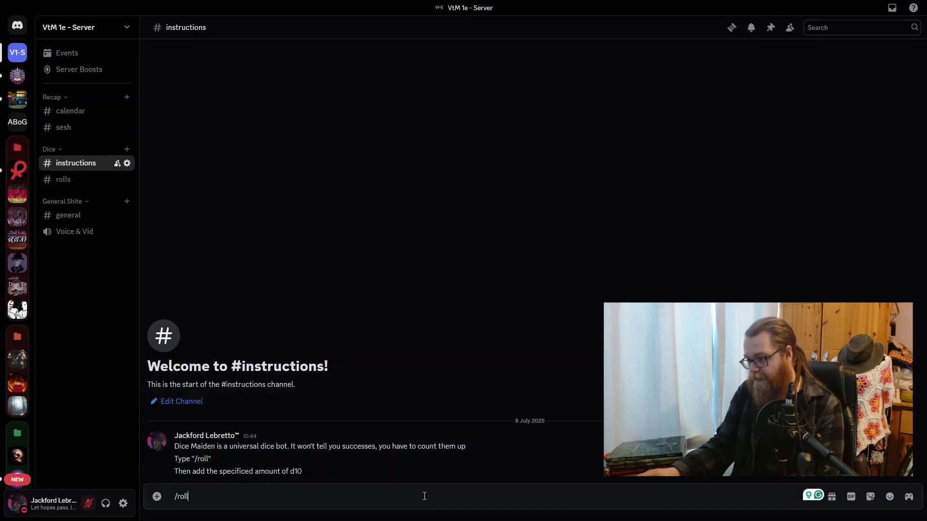
{"action": "key", "text": "BackSpace"}
{"action": "key", "text": "BackSpace"}
{"action": "key", "text": "BackSpace"}
{"action": "key", "text": "BackSpace"}
{"action": "key", "text": "BackSpace"}
{"action": "type", "text": "Example"}
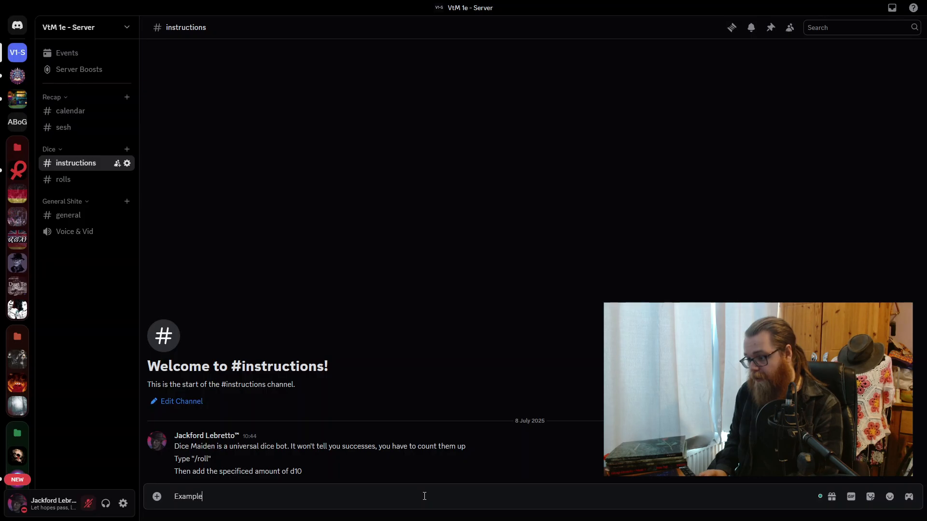
{"action": "type", "text": ":"}
{"action": "key", "text": "Return"}
{"action": "key", "text": "ctrl+v"}
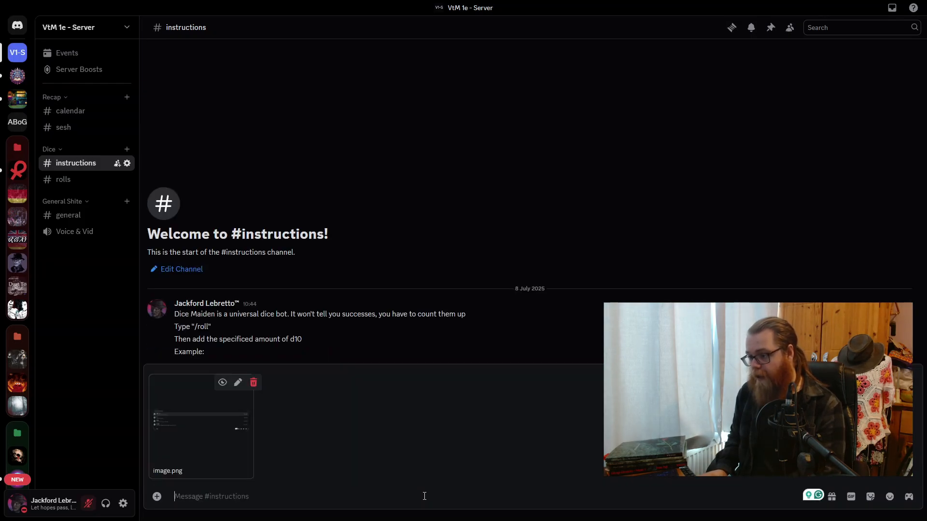
{"action": "key", "text": "Return"}
- Capture Dice Maiden's /roll command with its empty dice field and post the screenshot beneath the first example image
{"action": "type", "text": "/roll"}
{"action": "key", "text": "Tab"}
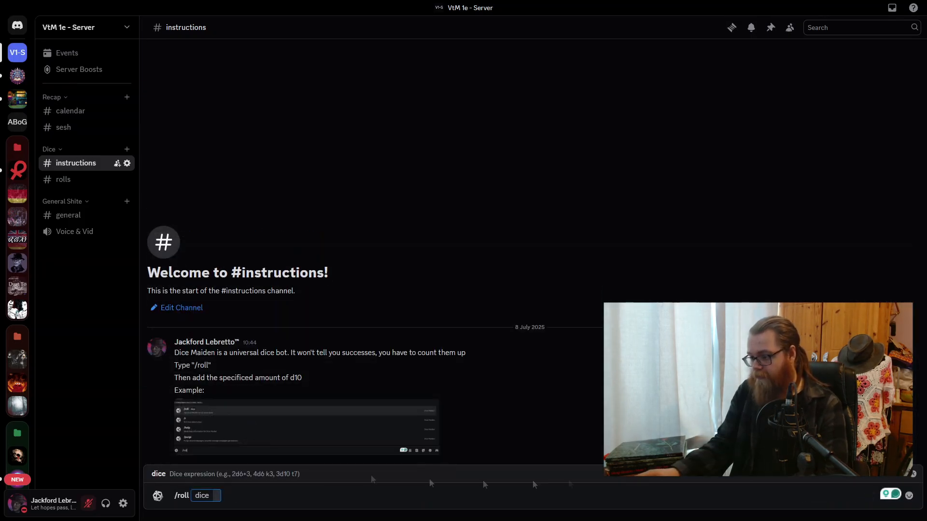
{"action": "key", "text": "BackSpace"}
{"action": "key", "text": "ctrl+v"}
{"action": "key", "text": "Return"}
- Roll 5d10 in the instructions channel with Dice Maiden's /roll command as an example result
{"action": "type", "text": "/roll"}
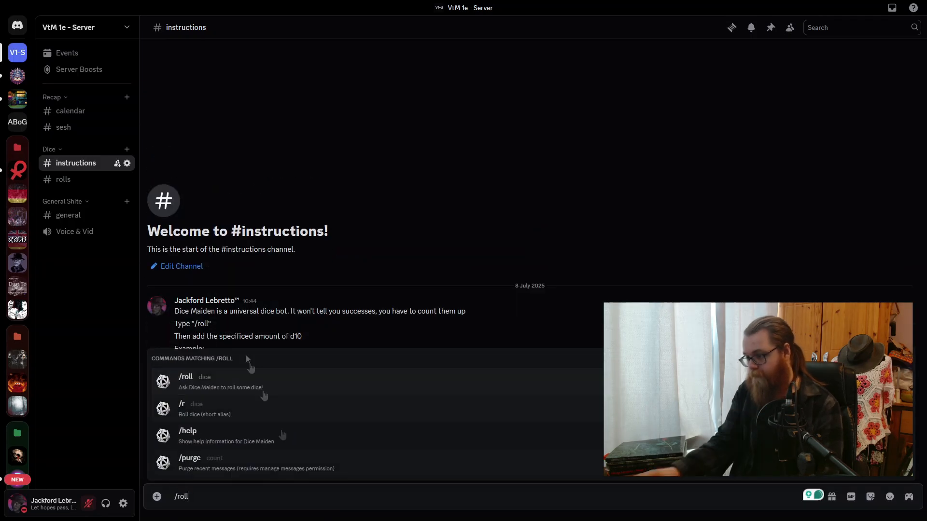
{"action": "left_click", "coordinate": [248, 381]}
{"action": "type", "text": "5d10"}
{"action": "key", "text": "Return"}
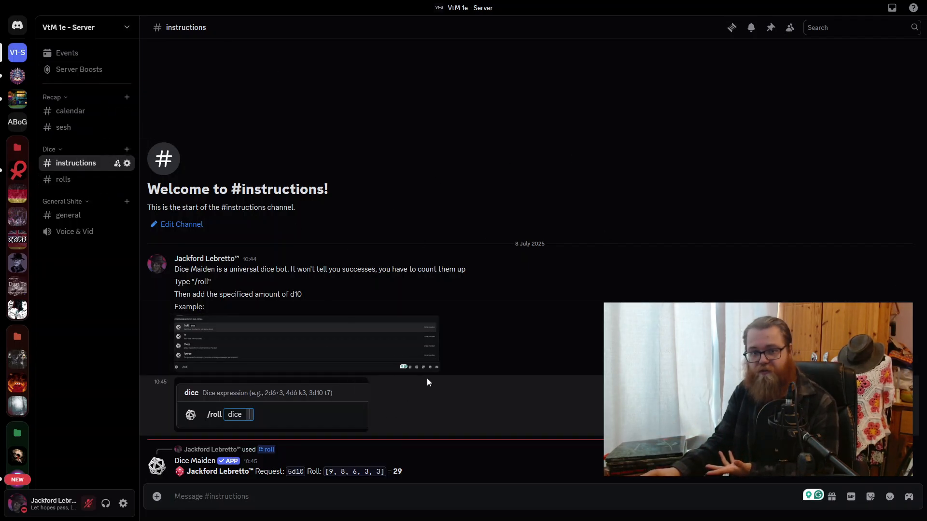
{"action": "right_click", "coordinate": [87, 162]}
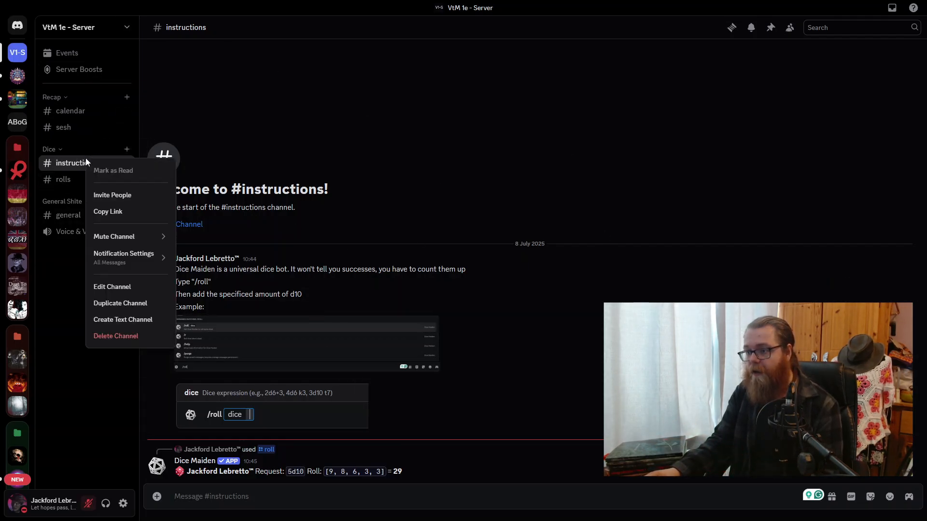
{"action": "left_click", "coordinate": [123, 287]}
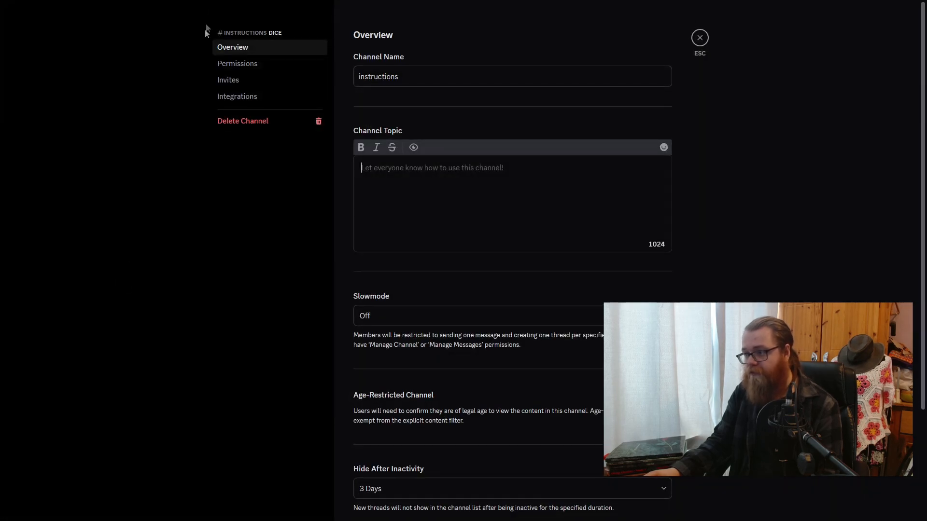
{"action": "left_click", "coordinate": [236, 68]}
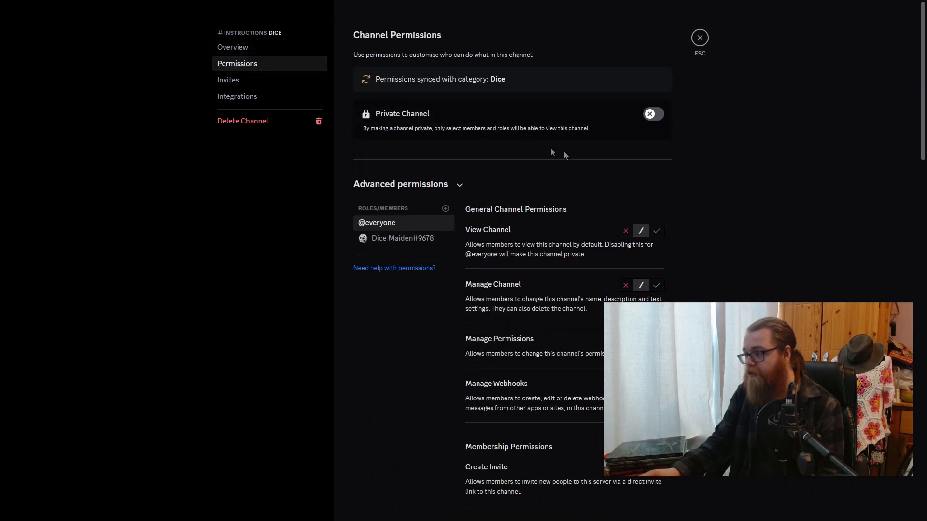
{"action": "left_click", "coordinate": [660, 233]}
{"action": "scroll", "coordinate": [662, 235], "scroll_direction": "down", "scroll_amount": 5}
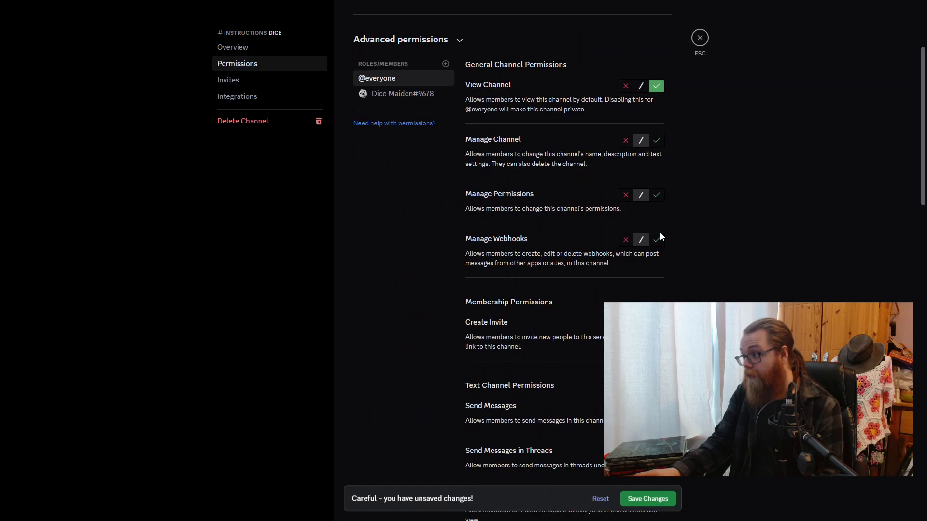
{"action": "scroll", "coordinate": [660, 233], "scroll_direction": "up", "scroll_amount": 2}
{"action": "scroll", "coordinate": [660, 234], "scroll_direction": "down", "scroll_amount": 4}
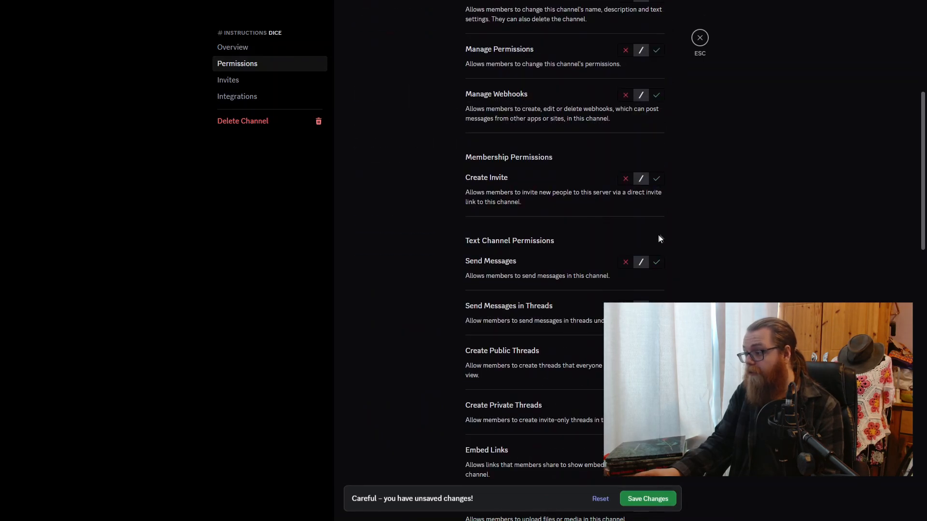
{"action": "left_click", "coordinate": [627, 261]}
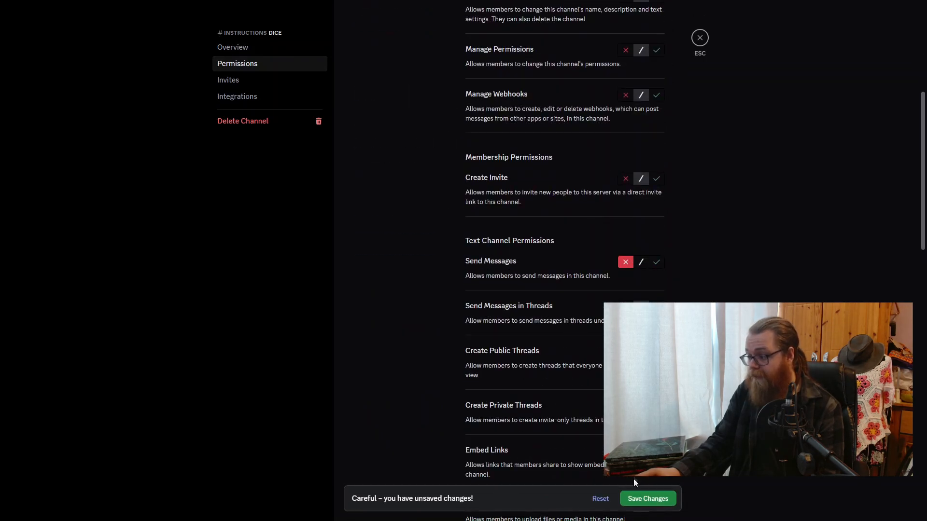
{"action": "left_click", "coordinate": [637, 498]}
{"action": "key", "text": "Escape"}
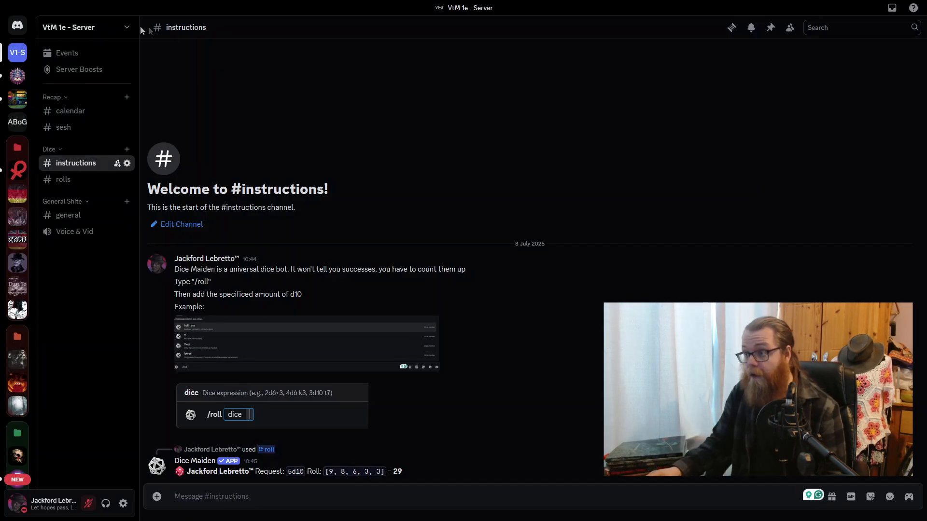
- Create a non-private category named "PC" on the server
{"action": "left_click", "coordinate": [127, 31]}
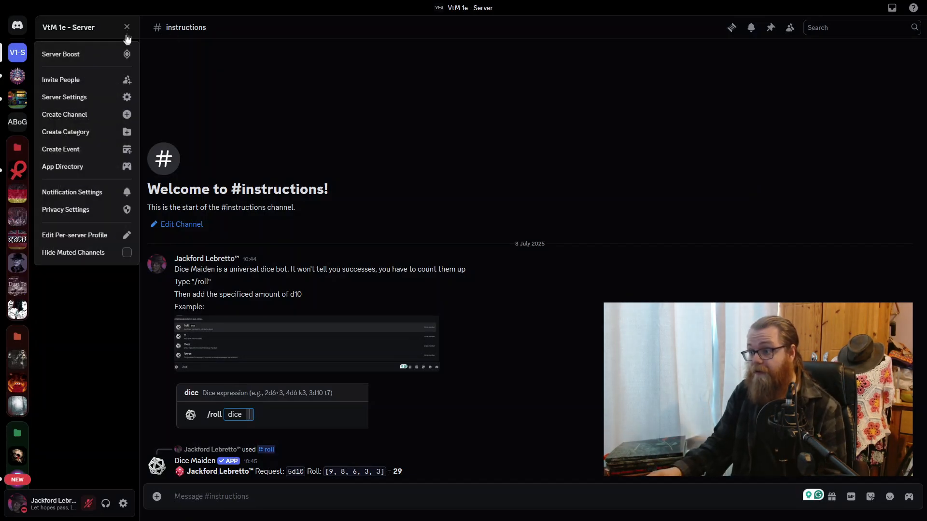
{"action": "left_click", "coordinate": [105, 133]}
{"action": "type", "text": "PC"}
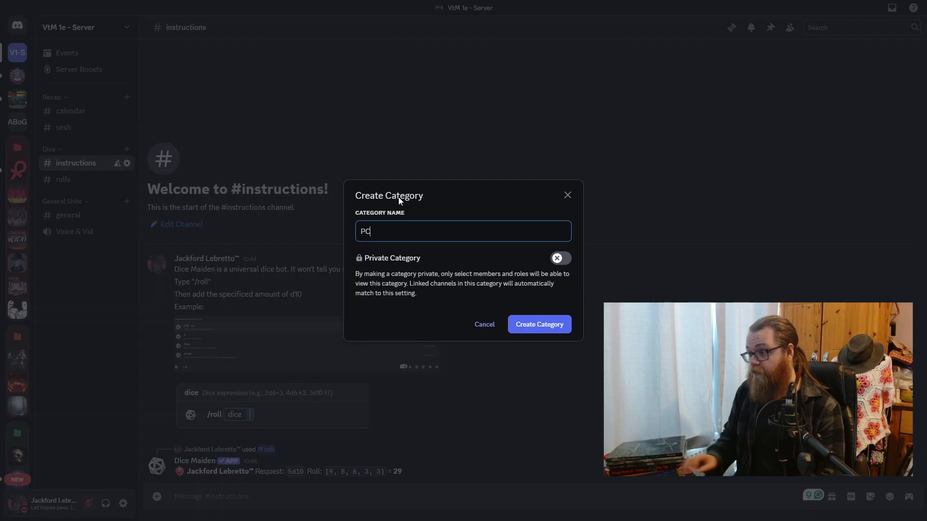
{"action": "left_click", "coordinate": [544, 332]}
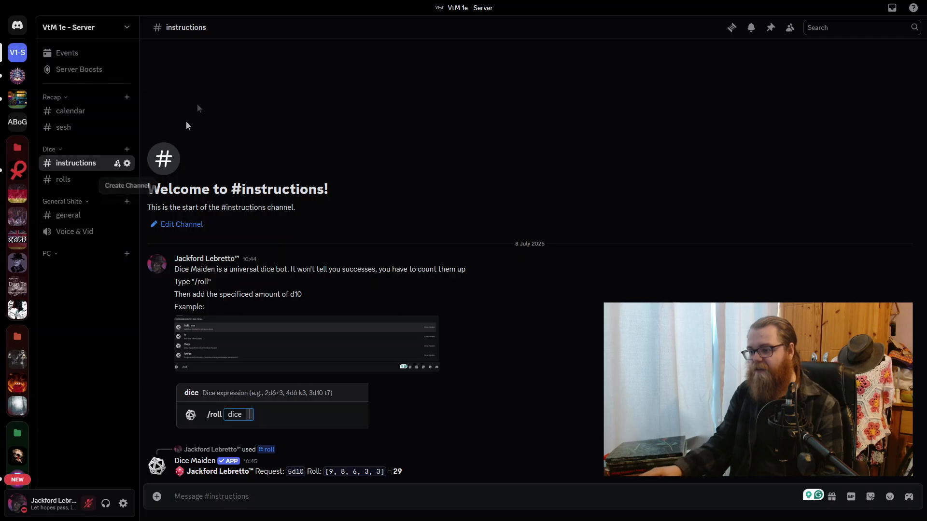
- Create a text channel named "lbn" in the PC category
{"action": "left_click", "coordinate": [127, 255]}
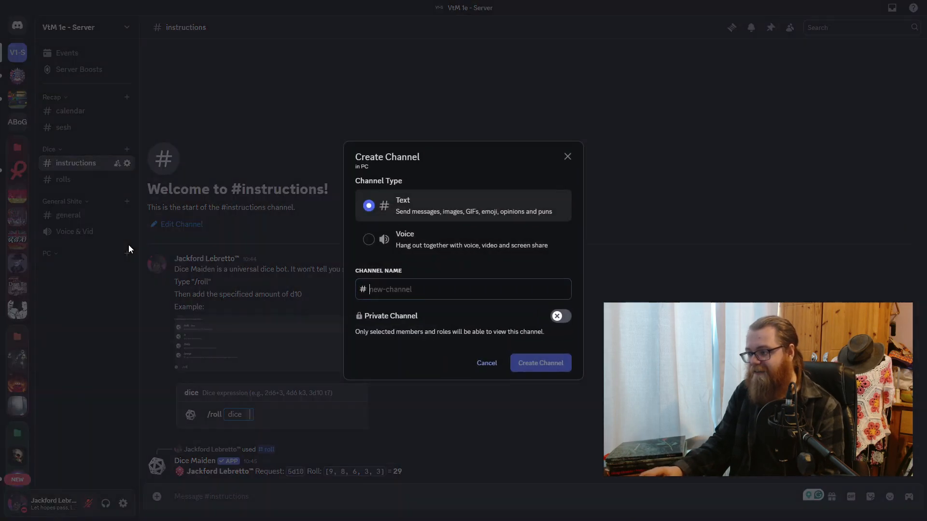
{"action": "type", "text": "lbn"}
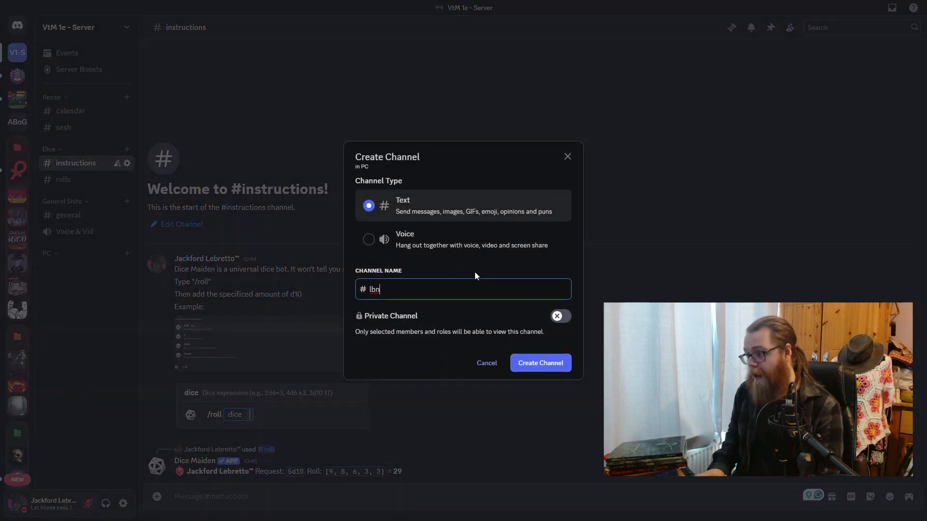
{"action": "left_click", "coordinate": [550, 364]}
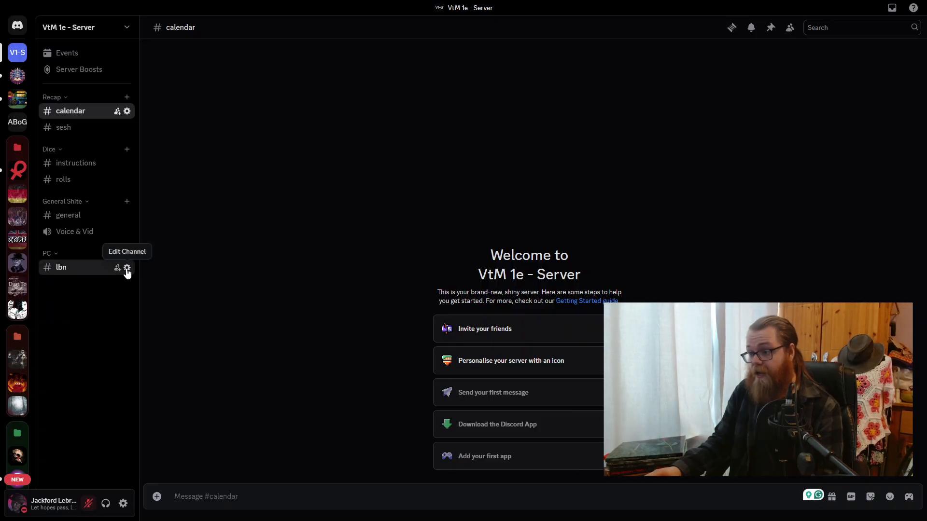
- Make the lbn channel private without adding members or roles, save the change, and open the channel
{"action": "left_click", "coordinate": [126, 267]}
{"action": "left_click", "coordinate": [230, 69]}
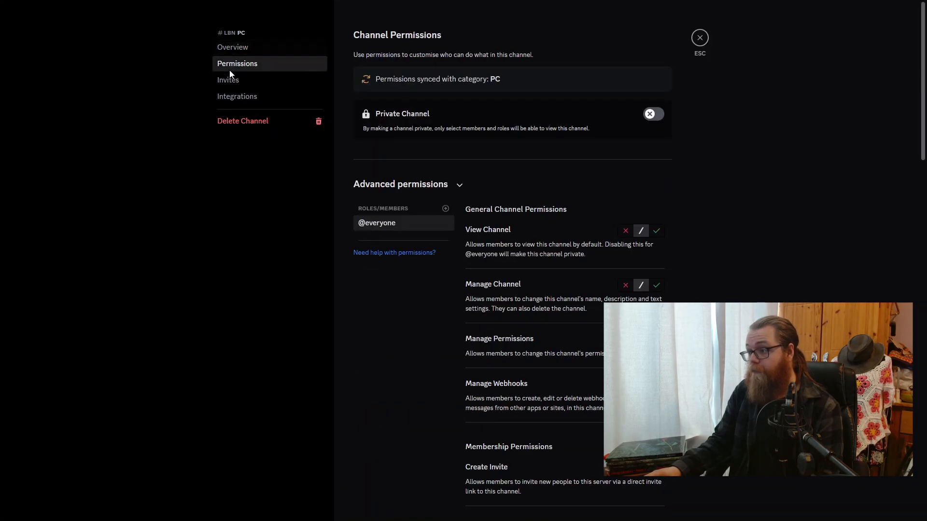
{"action": "left_click", "coordinate": [652, 114]}
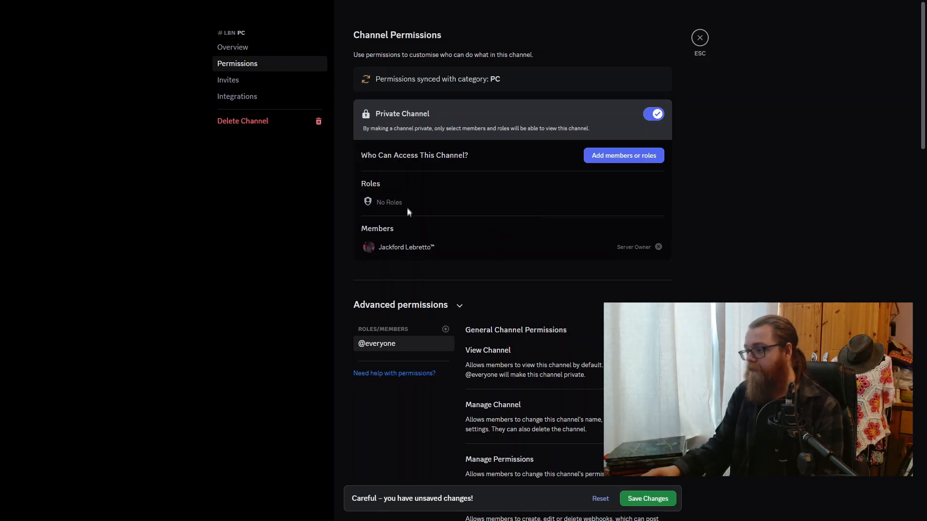
{"action": "left_click", "coordinate": [605, 161]}
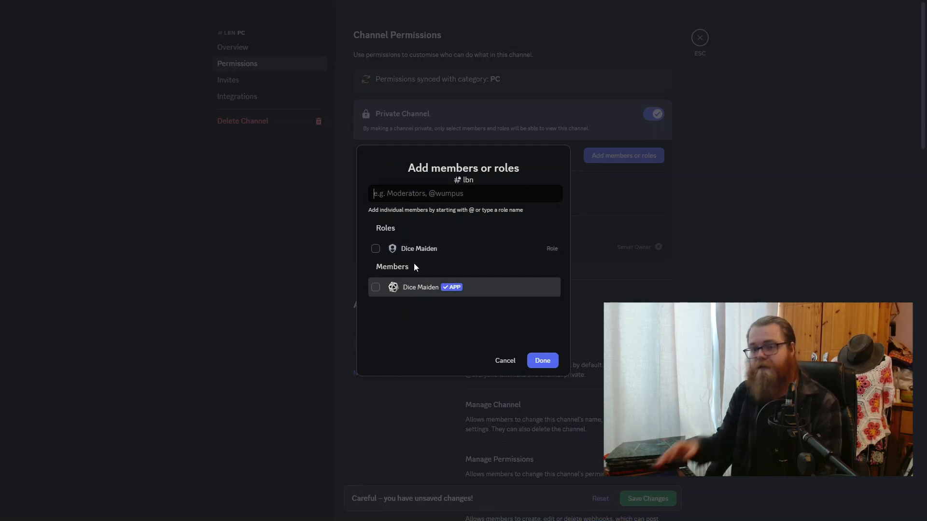
{"action": "left_click", "coordinate": [505, 361]}
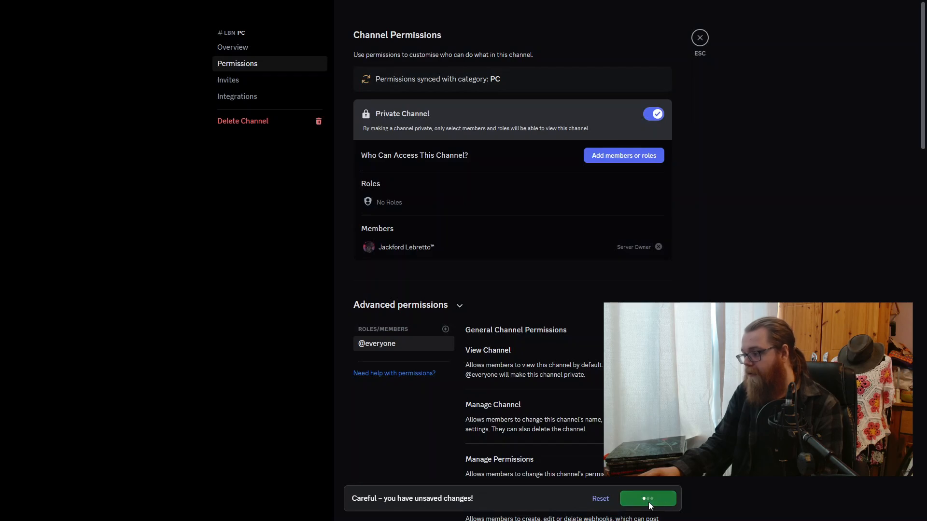
{"action": "scroll", "coordinate": [532, 256], "scroll_direction": "down", "scroll_amount": 2}
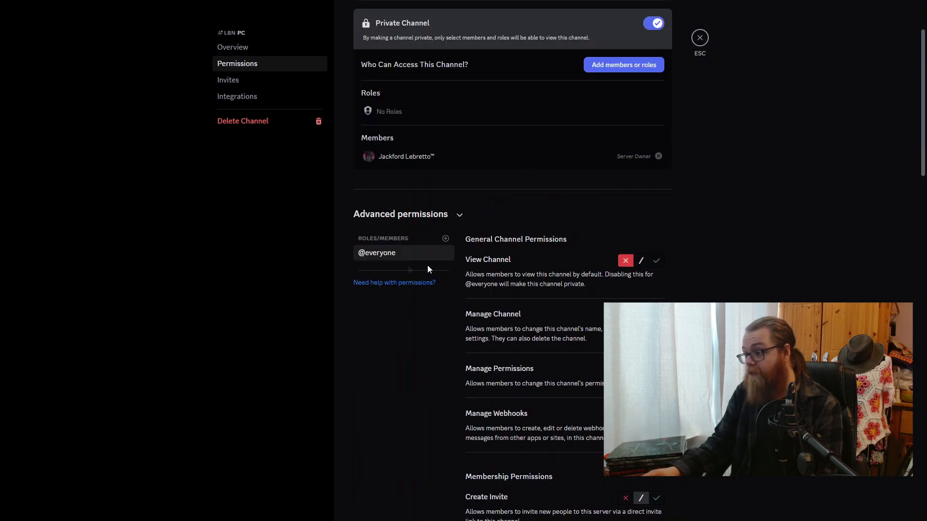
{"action": "scroll", "coordinate": [622, 268], "scroll_direction": "down", "scroll_amount": 4}
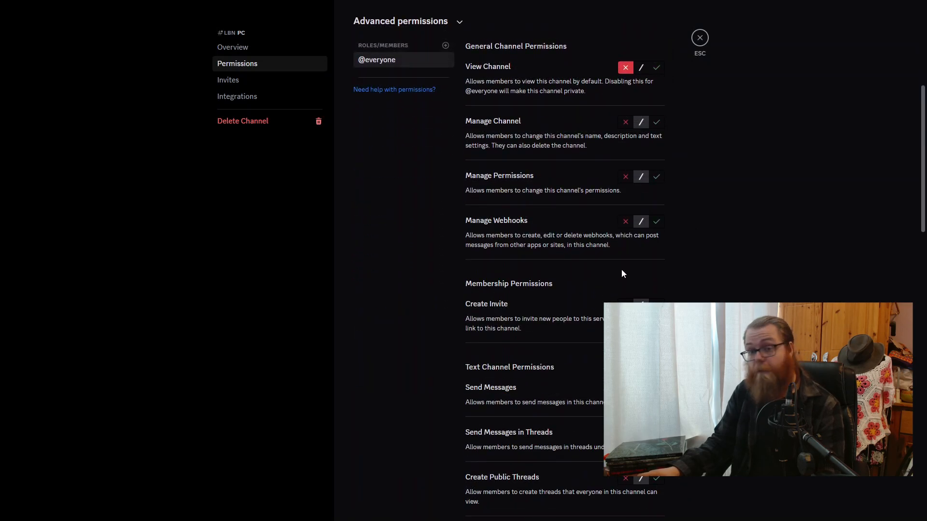
{"action": "left_click", "coordinate": [700, 38]}
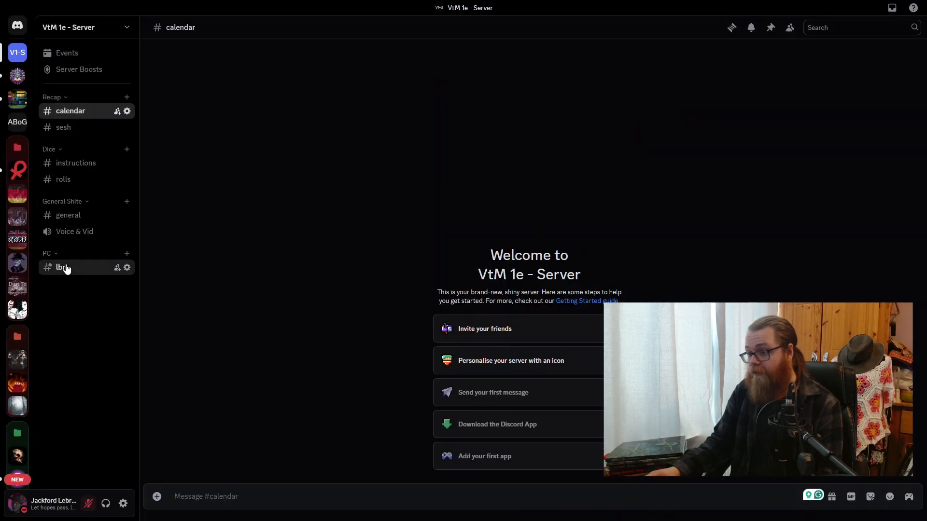
{"action": "left_click", "coordinate": [63, 267]}
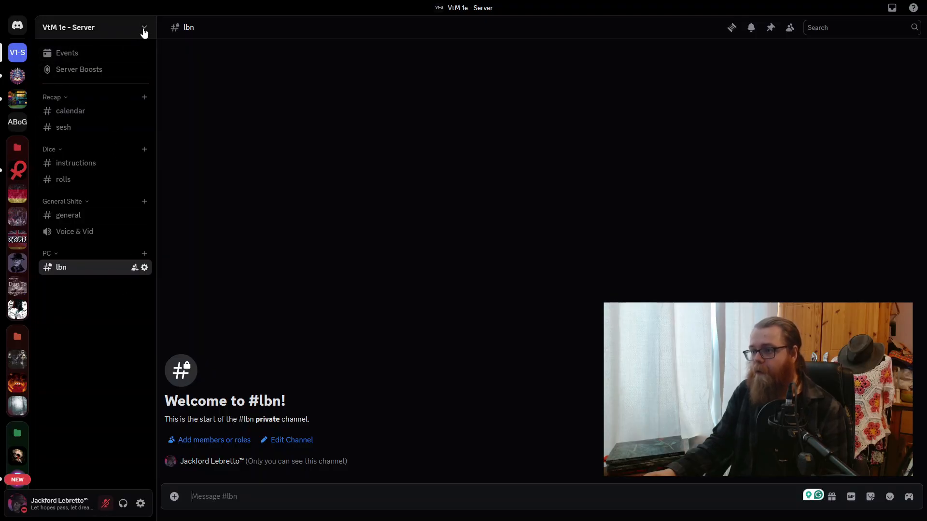
- Create a non-private category named "Resources" on the server
{"action": "left_click", "coordinate": [145, 28]}
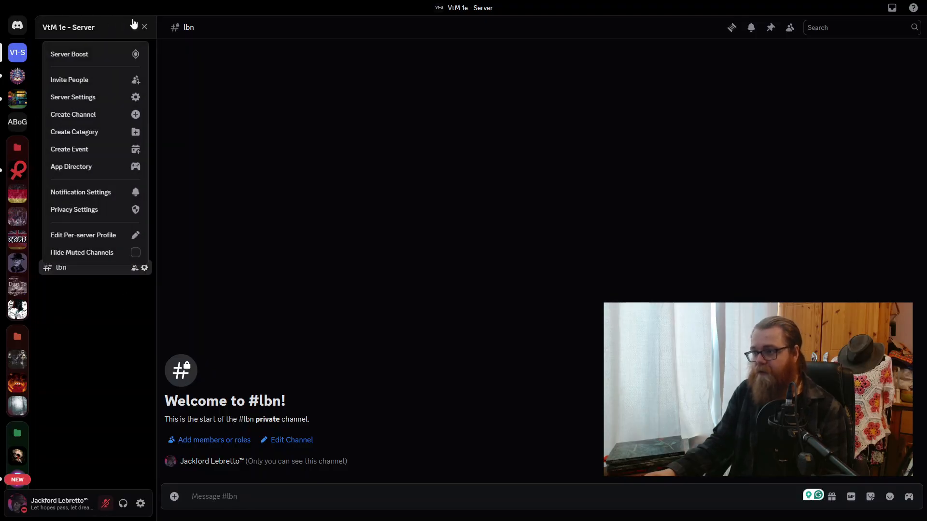
{"action": "left_click", "coordinate": [126, 132]}
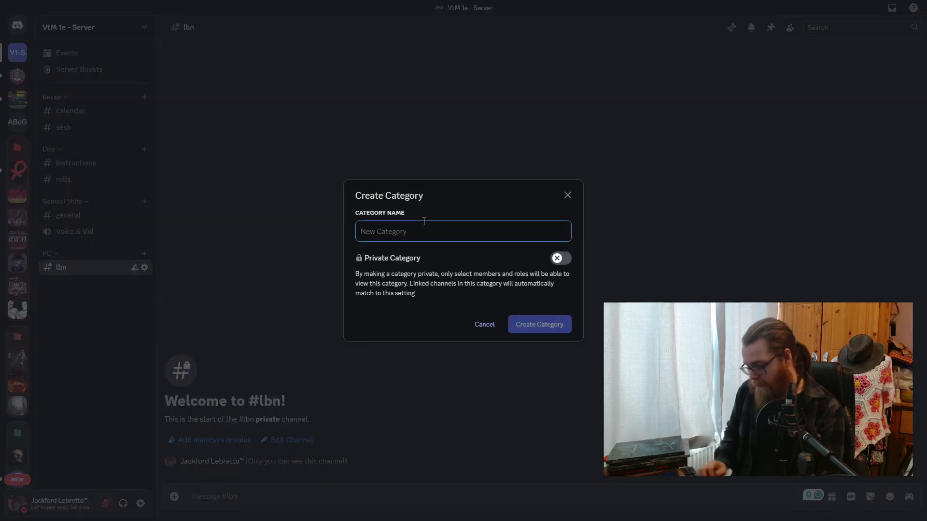
{"action": "type", "text": "Resources"}
{"action": "key", "text": "Return"}
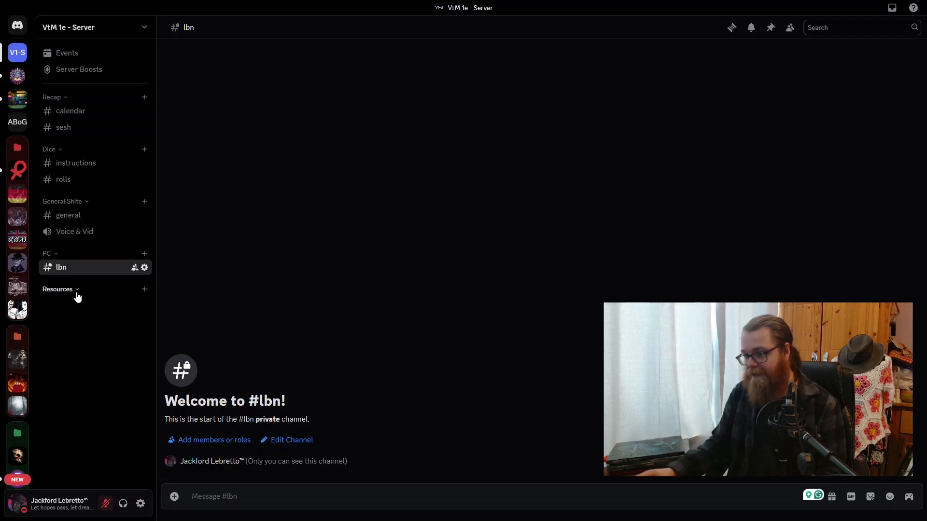
{"action": "right_click", "coordinate": [76, 292]}
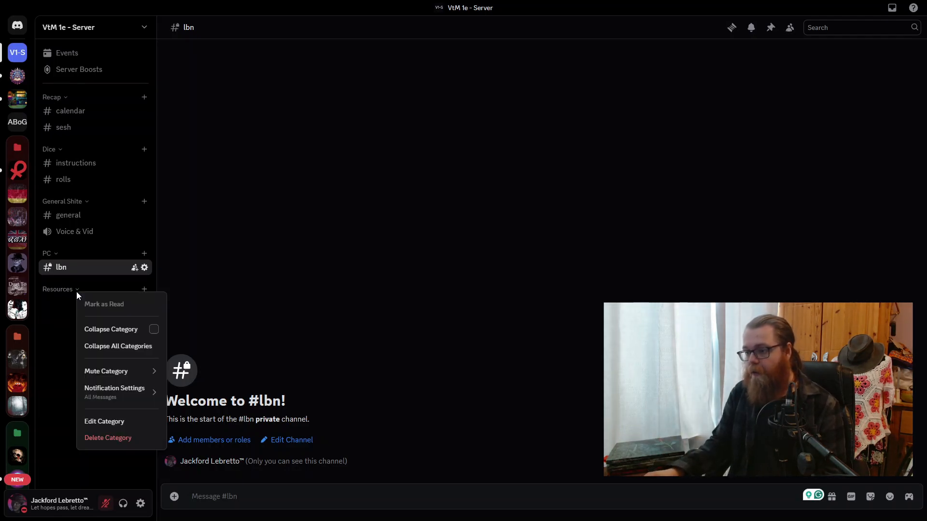
{"action": "mouse_move", "coordinate": [123, 378]}
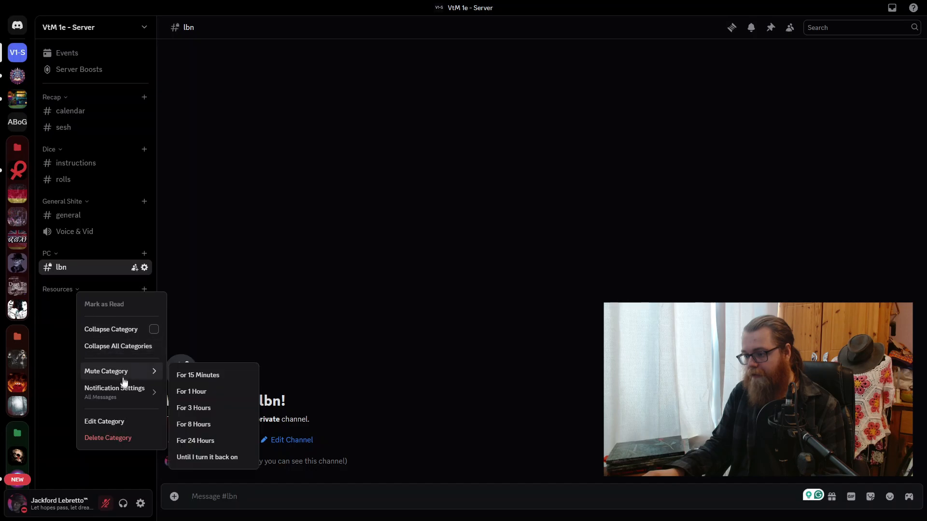
{"action": "left_click", "coordinate": [116, 422]}
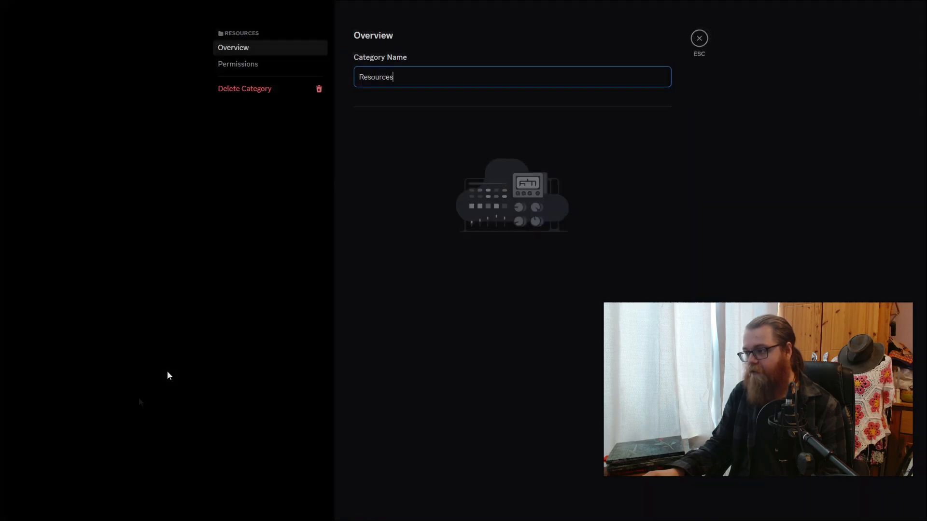
{"action": "left_click", "coordinate": [279, 67]}
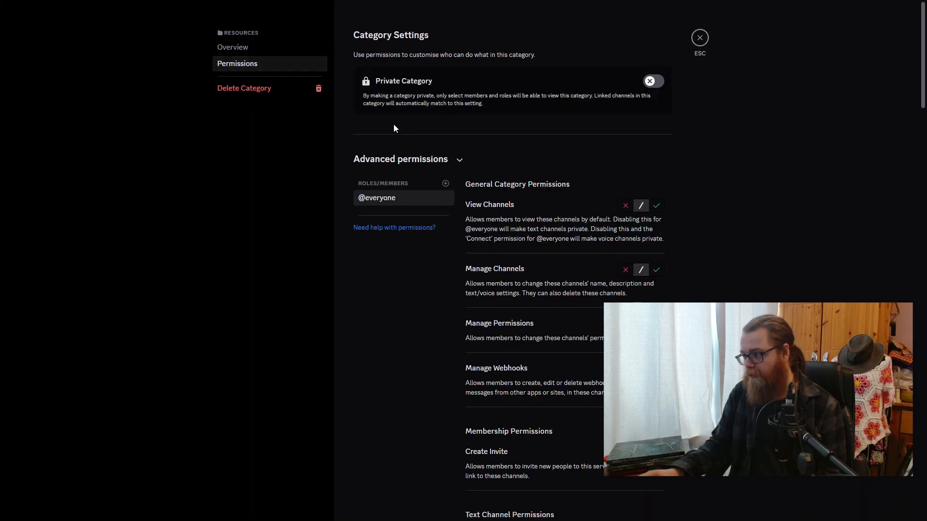
{"action": "left_click", "coordinate": [657, 205]}
{"action": "scroll", "coordinate": [659, 215], "scroll_direction": "down", "scroll_amount": 5}
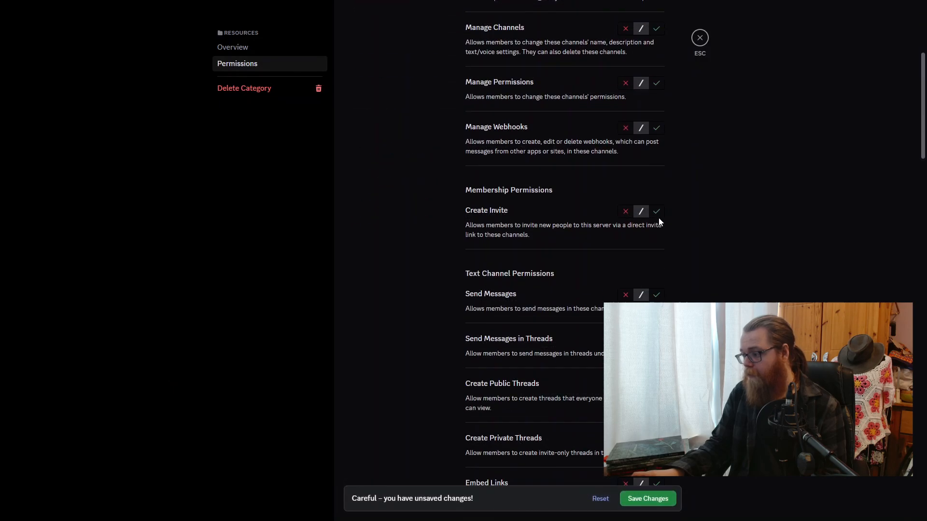
{"action": "left_click", "coordinate": [626, 296]}
{"action": "left_click", "coordinate": [648, 499]}
{"action": "left_click", "coordinate": [700, 38]}
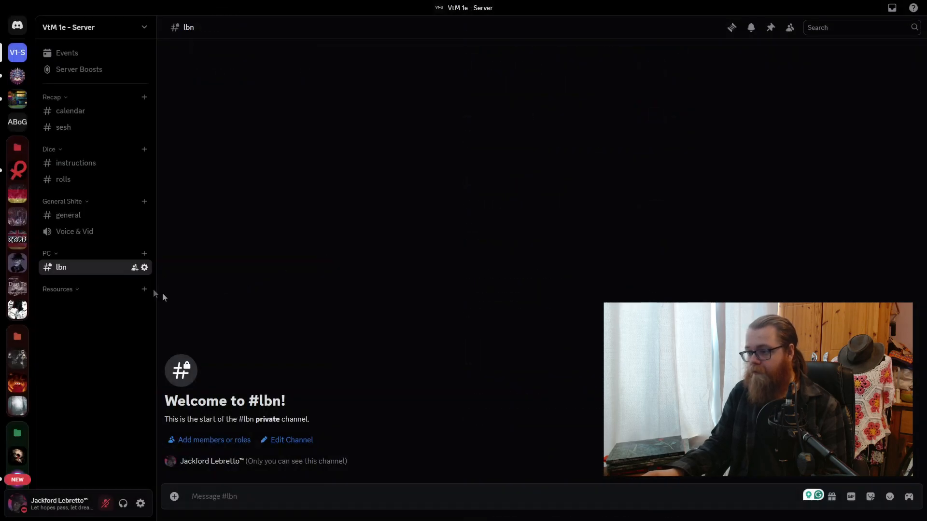
- Create a non-private text channel named "character-creation" in the Resources category
{"action": "left_click", "coordinate": [144, 289]}
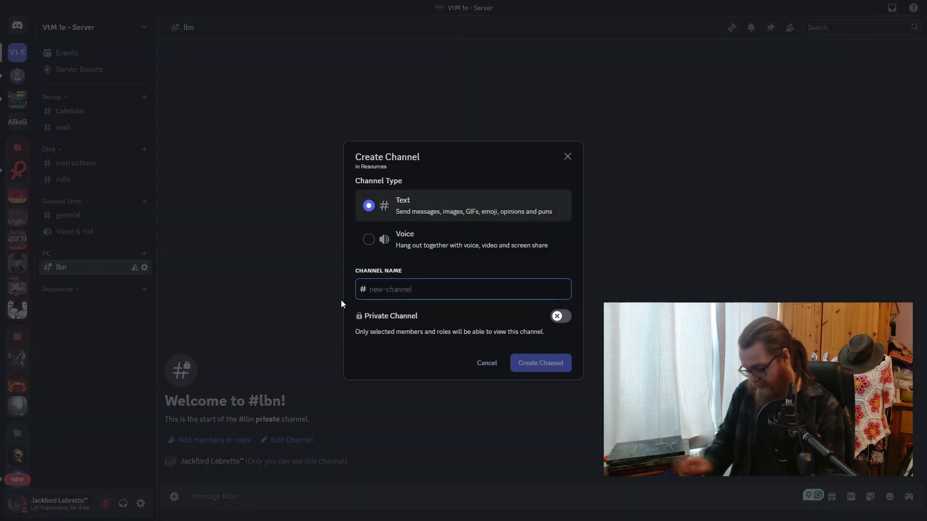
{"action": "type", "text": "character-creation"}
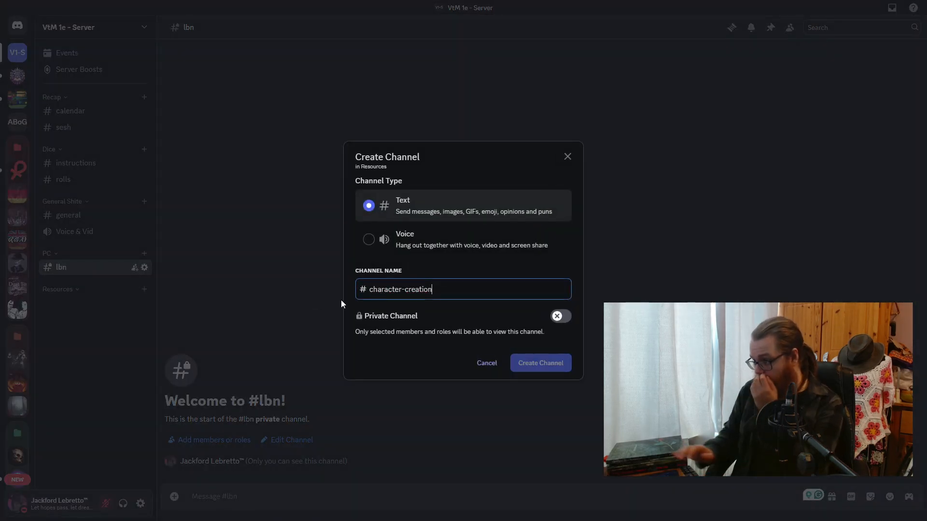
{"action": "key", "text": "Return"}
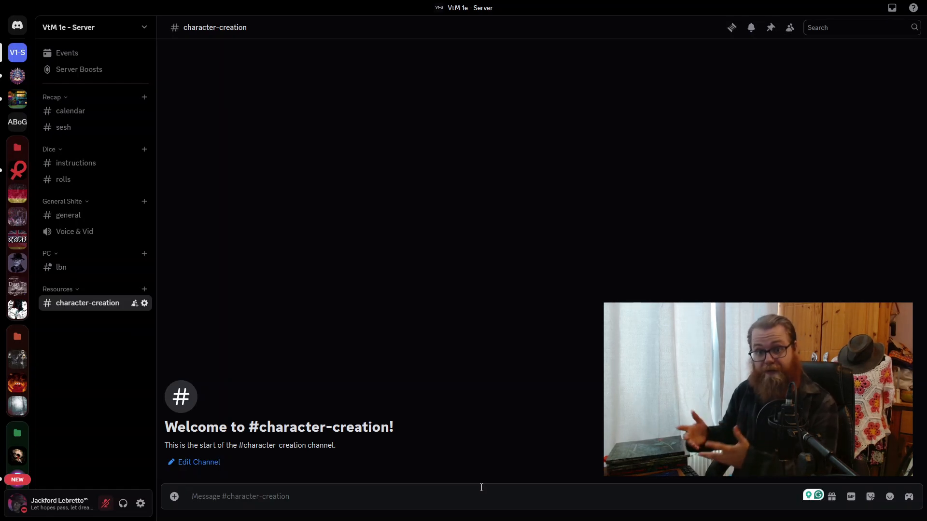
- Post the copied DriveThruRPG character sheet link in character-creation under a large "Character Sheets" heading
{"action": "type", "text": "https://www.drivethrurpg.com/en/product/220120/mrgone-s-vampire-the-masquerade-first-edition-1-page-character-sheets?affiliate_id=2794531"}
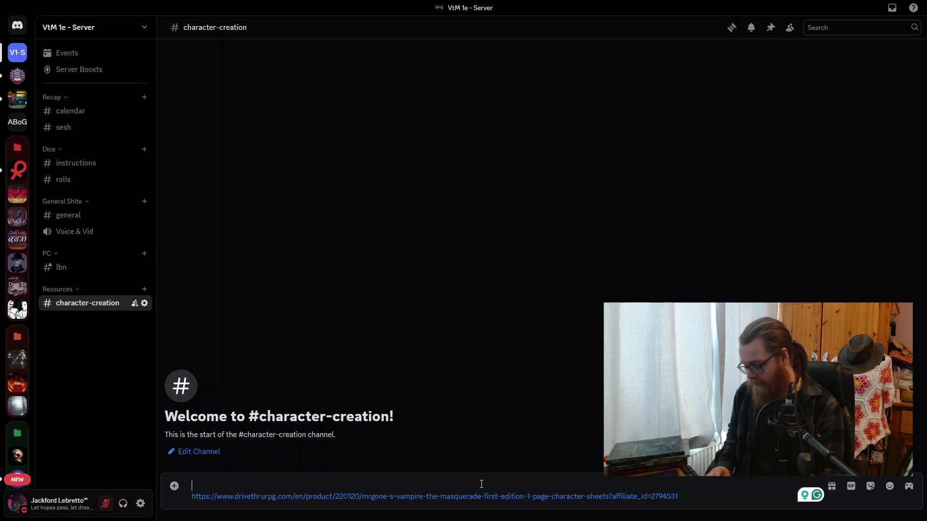
{"action": "type", "text": "Character Sheets"}
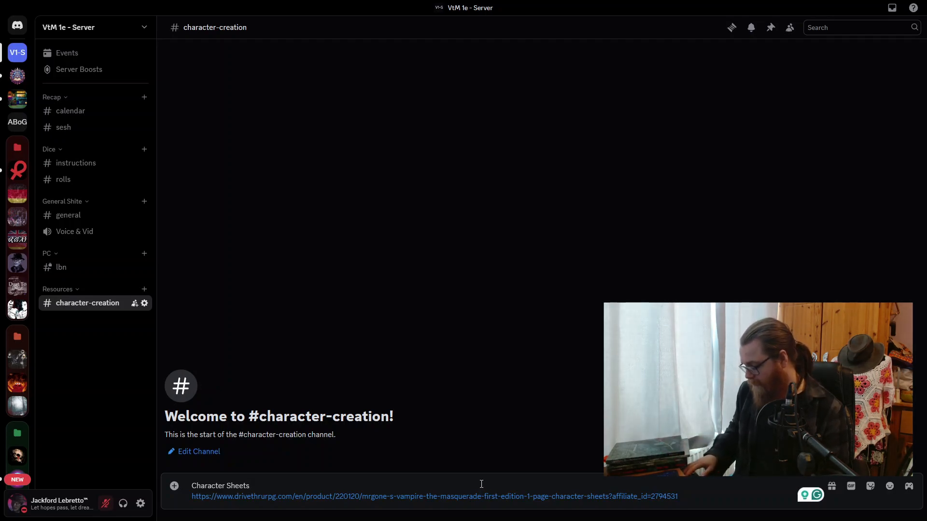
{"action": "type", "text": "#"}
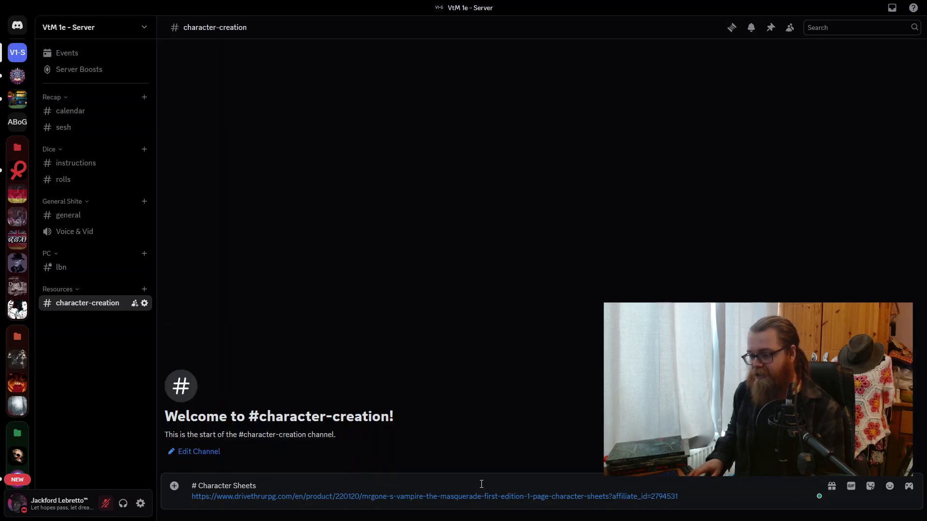
{"action": "key", "text": "Return"}
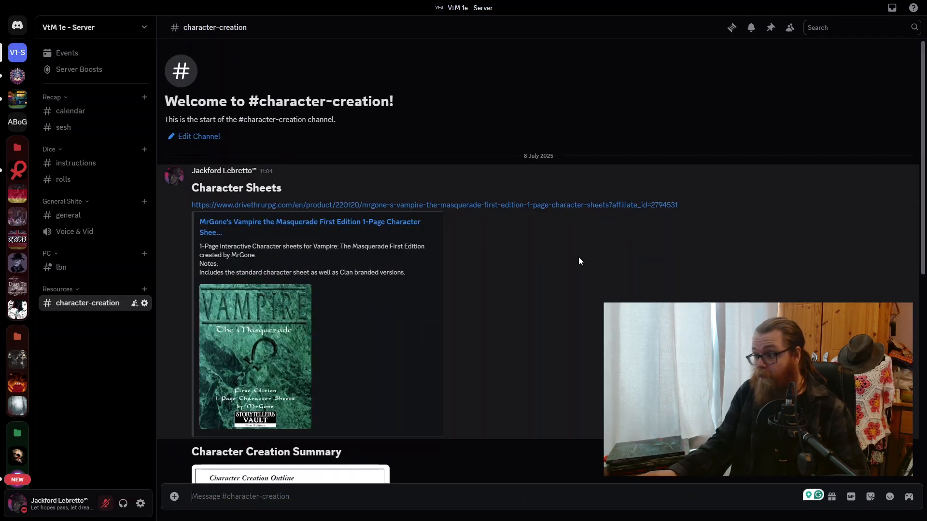
- Review the character-creation posts and create a non-private text channel named "books" in the Resources category
{"action": "scroll", "coordinate": [584, 305], "scroll_direction": "down", "scroll_amount": 5}
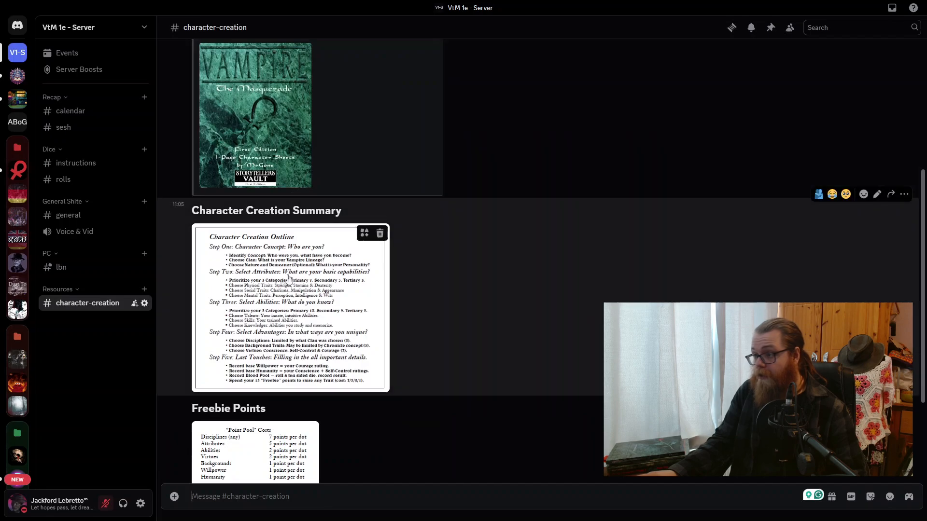
{"action": "scroll", "coordinate": [331, 243], "scroll_direction": "down", "scroll_amount": 3}
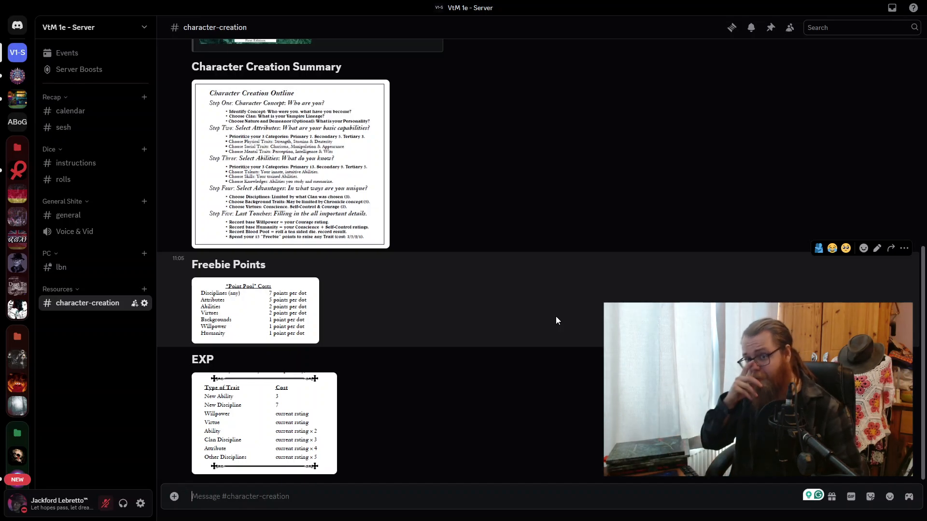
{"action": "left_click", "coordinate": [146, 290]}
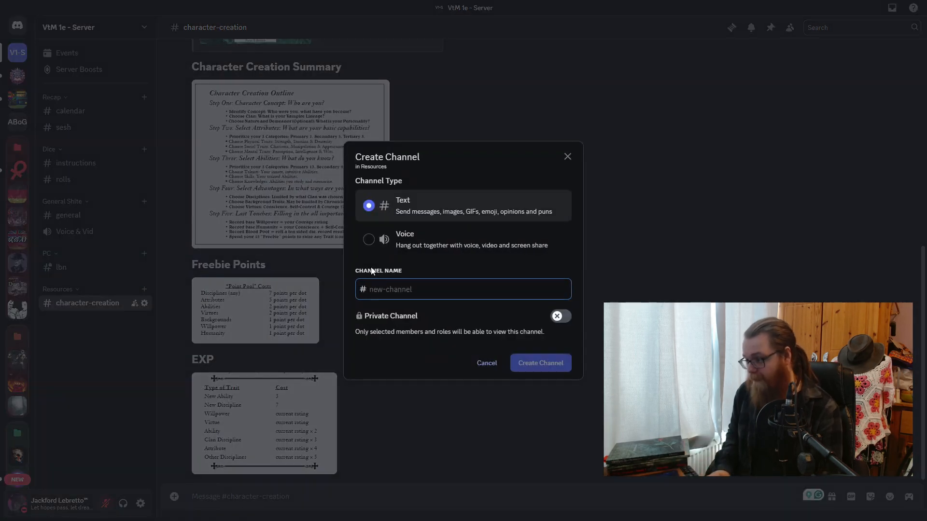
{"action": "type", "text": "books"}
{"action": "key", "text": "Return"}
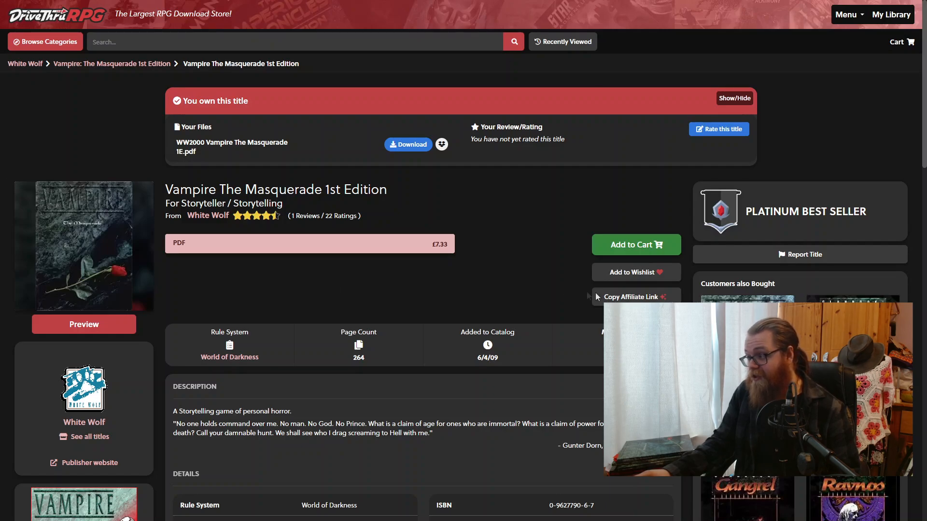
- Copy the DriveThruRPG affiliate link for Vampire The Masquerade 1st Edition and draft a Discord message in books with it under the heading "Vtm 1st Edition Corebook"
{"action": "left_click", "coordinate": [612, 296]}
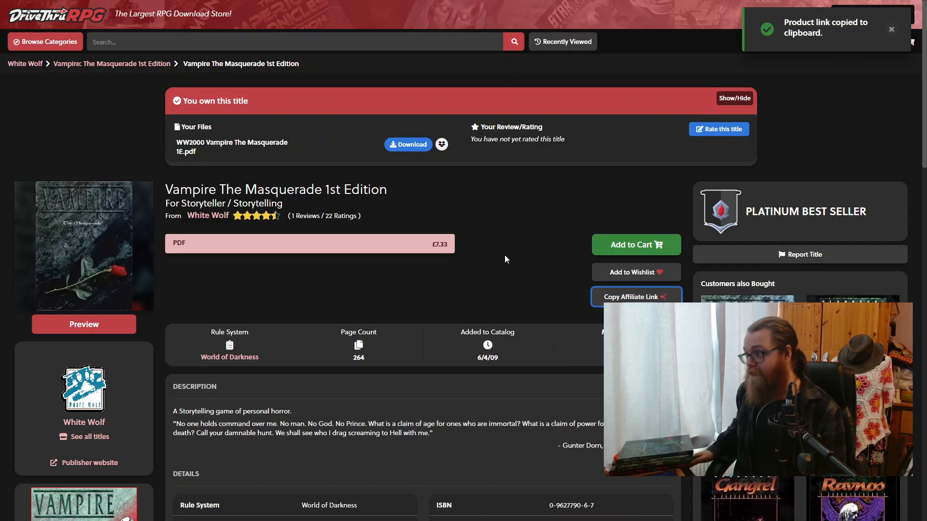
{"action": "key", "text": "alt+Tab"}
{"action": "type", "text": "#"}
{"action": "key", "text": "Escape"}
{"action": "type", "text": "Vtm 1st Edition Corebook"}
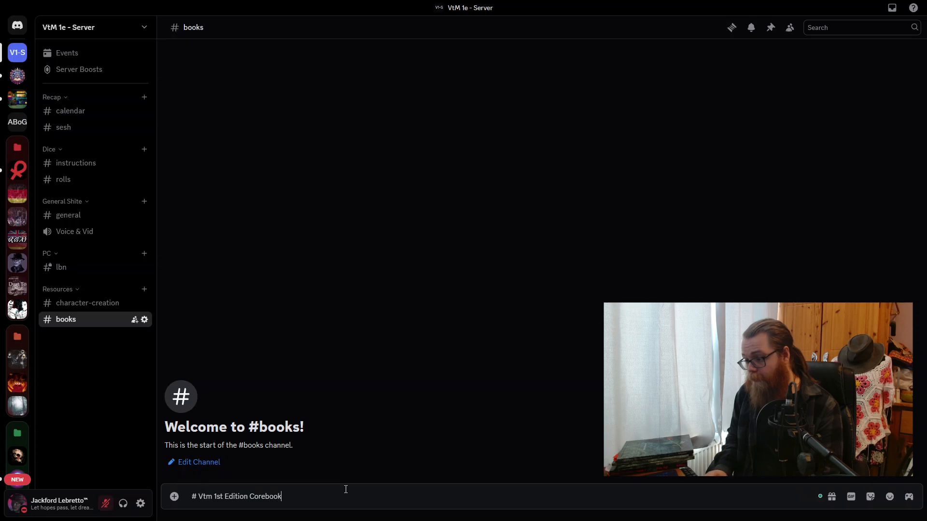
{"action": "key", "text": "shift+Return"}
{"action": "key", "text": "ctrl+v"}
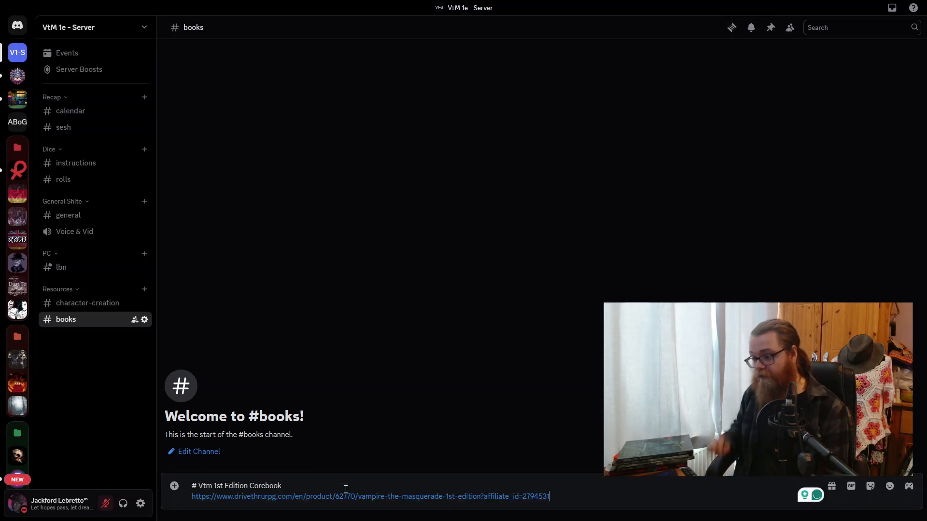
- Correct the drafted heading to "VtM 1st Edition Corebook" and post the message in the books channel
{"action": "left_click", "coordinate": [207, 483]}
{"action": "key", "text": "BackSpace"}
{"action": "type", "text": "M"}
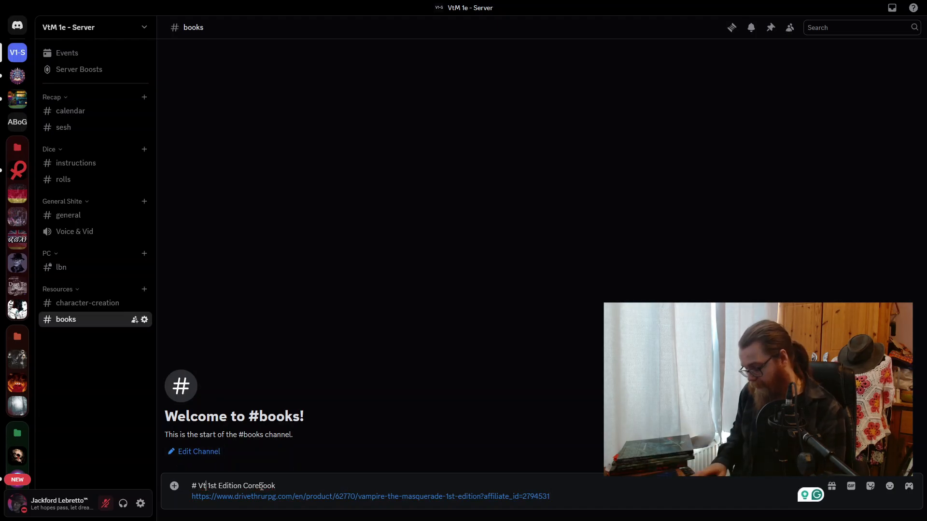
{"action": "key", "text": "Return"}
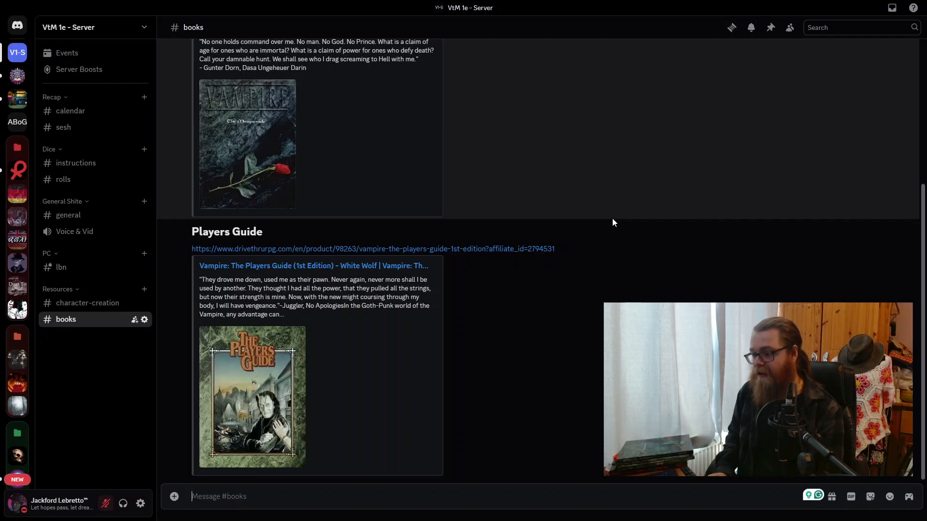
- Draft the note "Contains OPTIONAL Merits & Flaws" for the Players Guide in the books channel
{"action": "type", "text": "Merits and F"}
{"action": "key", "text": "ctrl+a"}
{"action": "type", "text": "Contains"}
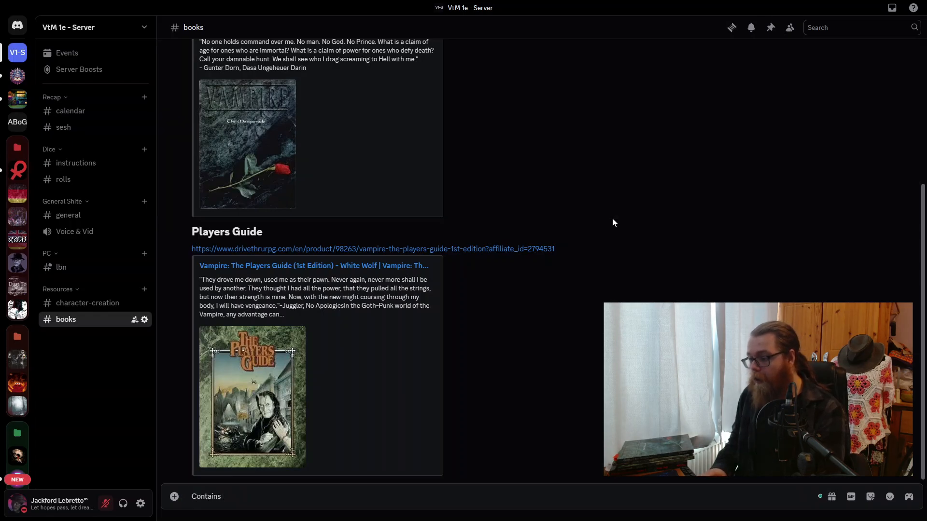
{"action": "type", "text": " OPTIONAL Merits & Flaws"}
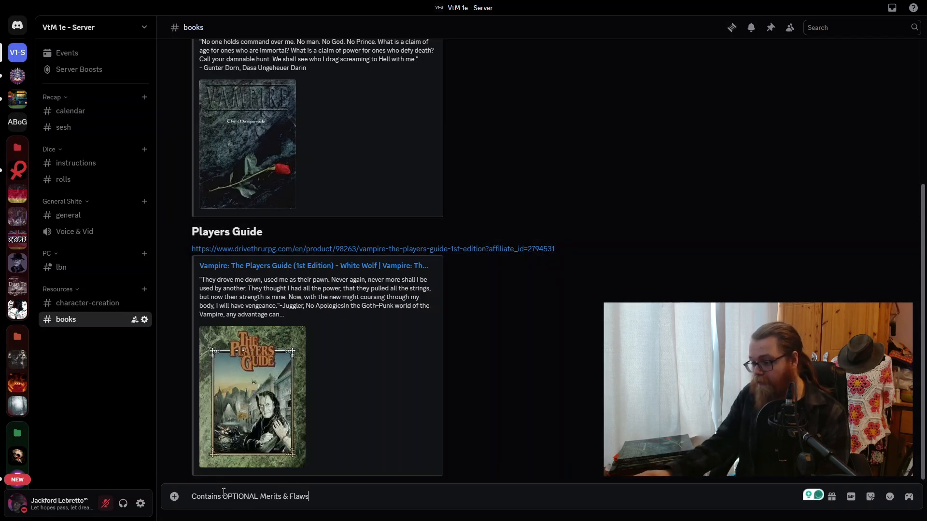
- Make the word "OPTIONAL" bold in the drafted note and post it
{"action": "left_click_drag", "start_coordinate": [223, 497], "coordinate": [257, 497]}
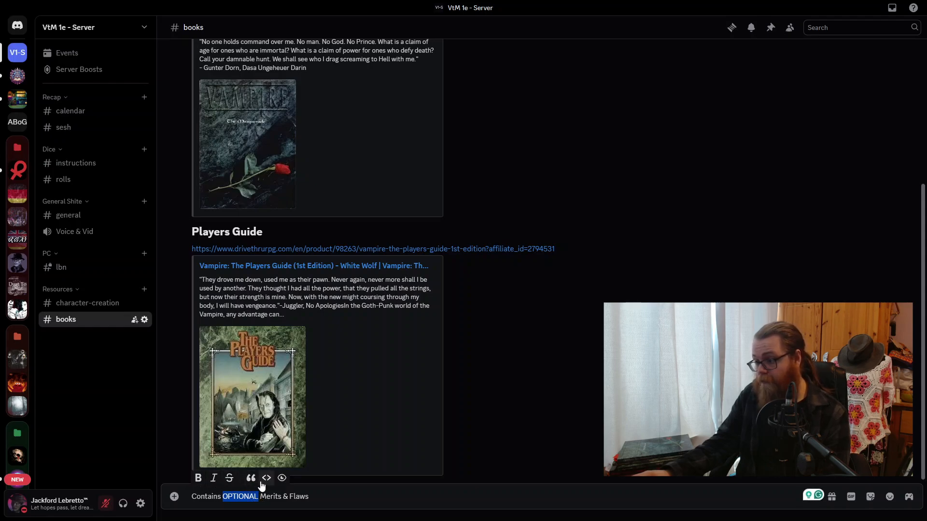
{"action": "double_click", "coordinate": [240, 497]}
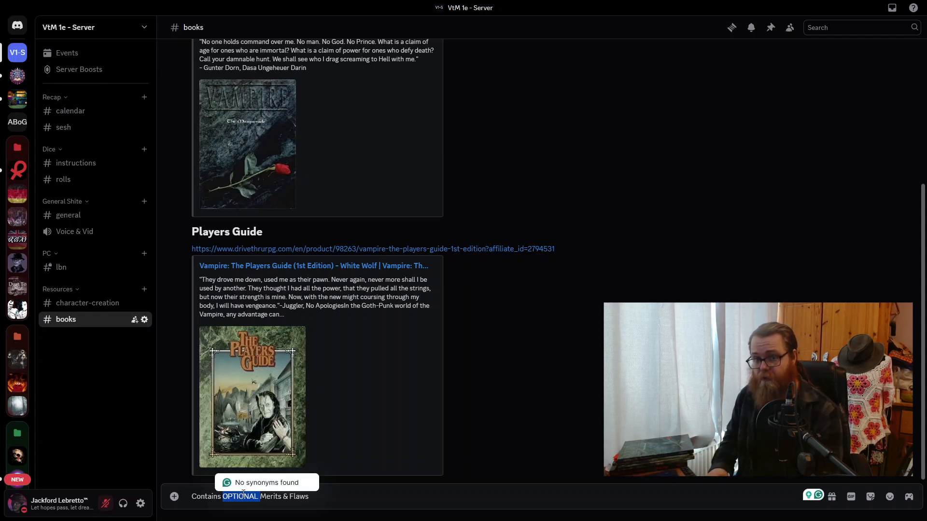
{"action": "key", "text": "ctrl+b"}
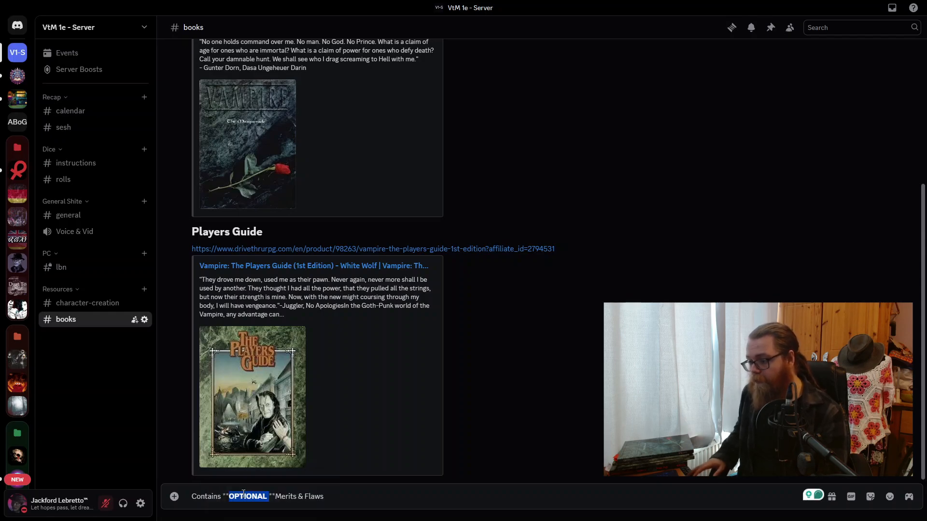
{"action": "key", "text": "Right"}
{"action": "key", "text": "Return"}
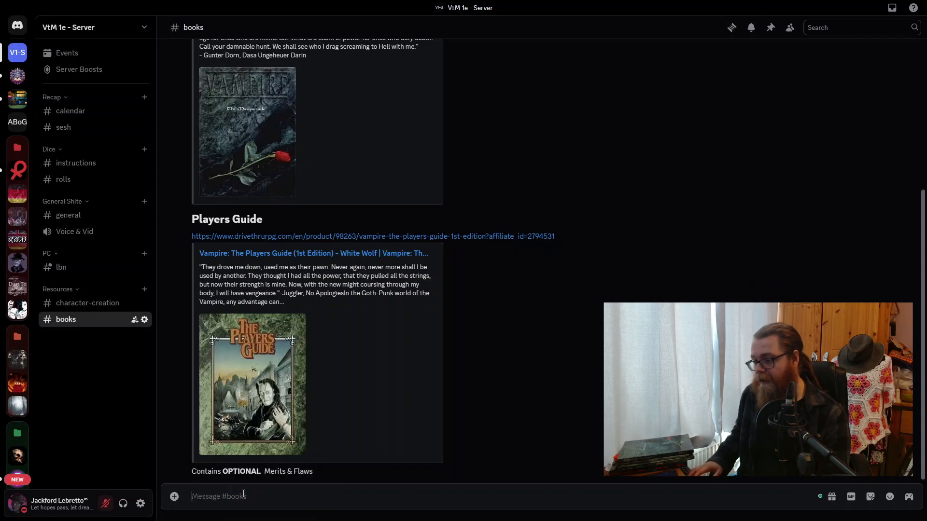
- Edit the posted Merits & Flaws note to remove the extra space after "OPTIONAL" and save it
{"action": "key", "text": "Up"}
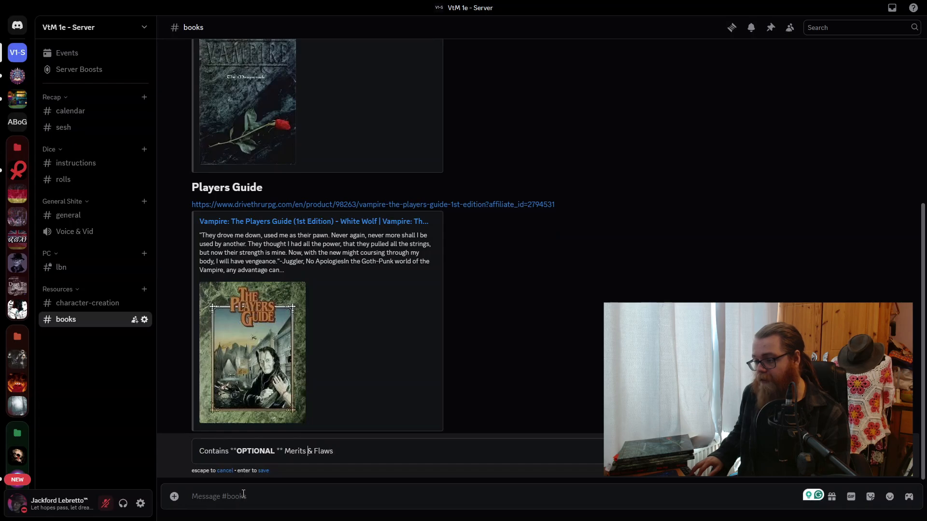
{"action": "type", "text": "M"}
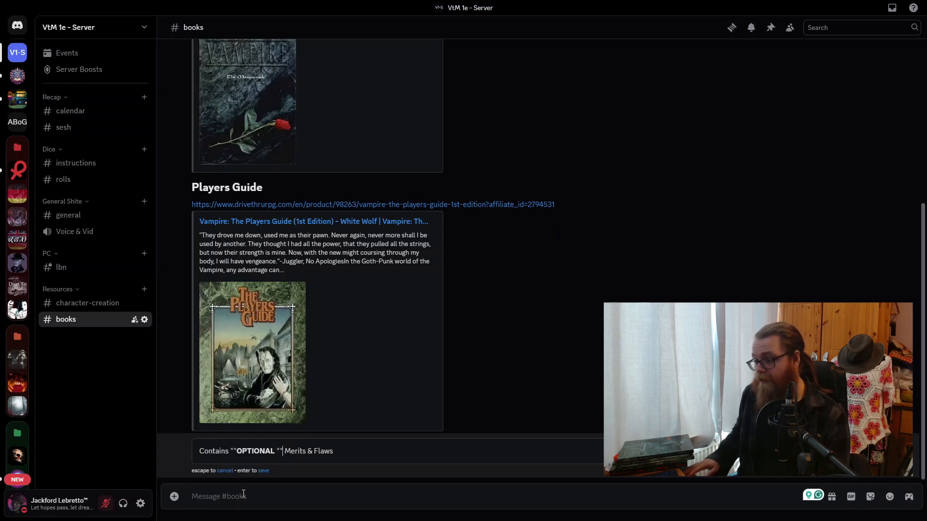
{"action": "key", "text": "Return"}
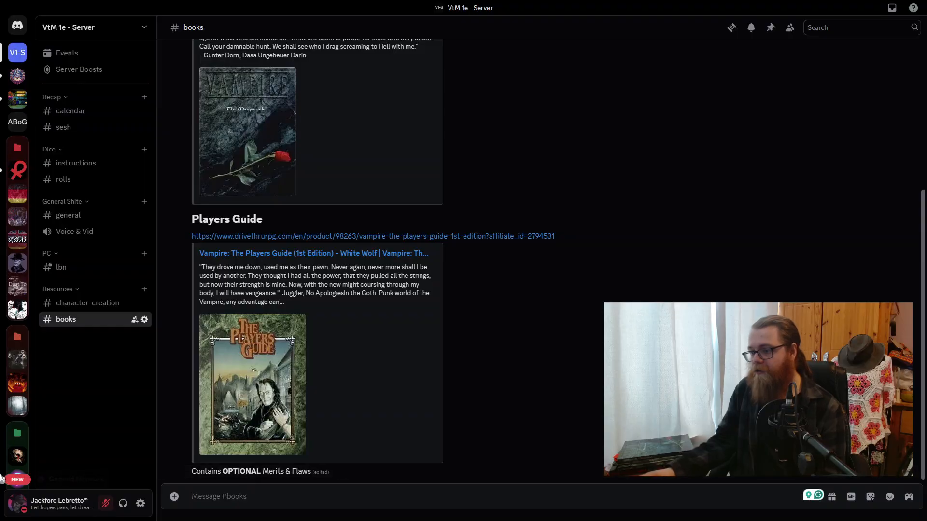
- Move the books channel above character-creation in the Resources category and review its posts
{"action": "left_click_drag", "start_coordinate": [78, 269], "coordinate": [74, 297]}
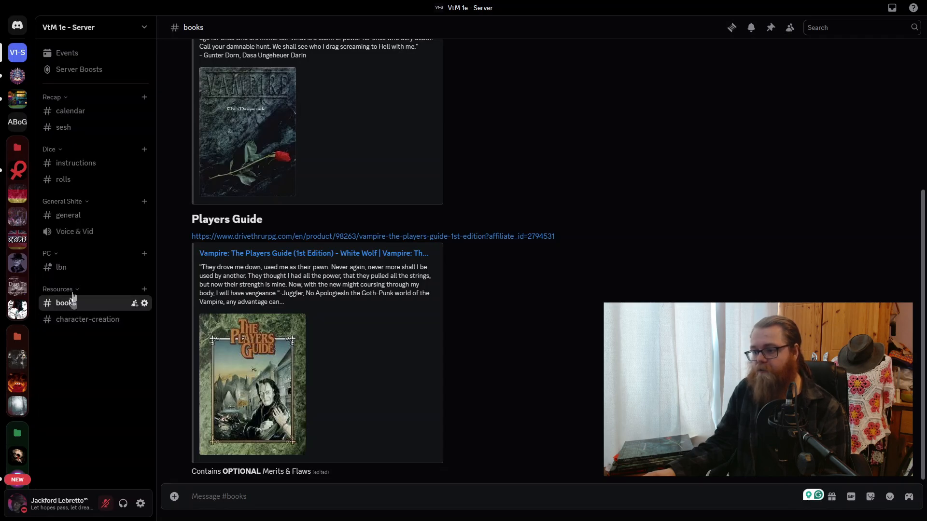
{"action": "scroll", "coordinate": [524, 248], "scroll_direction": "up", "scroll_amount": 3}
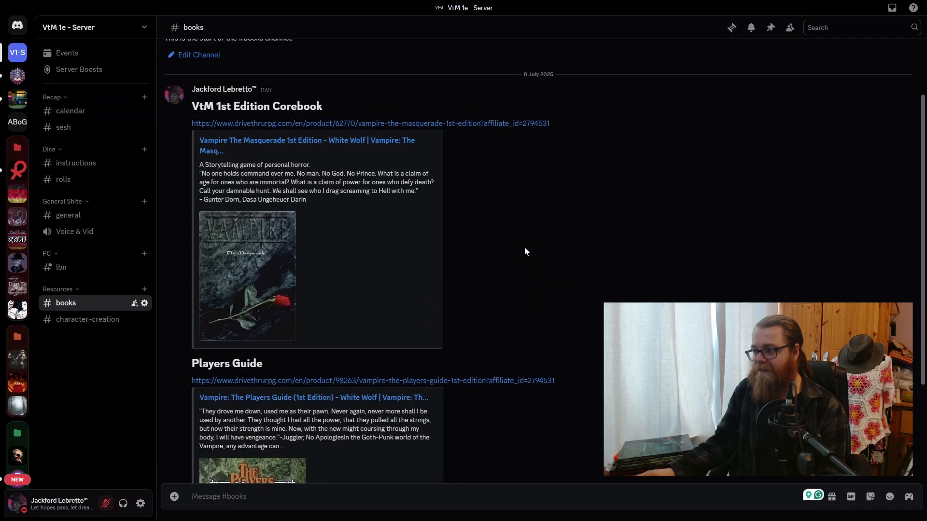
{"action": "scroll", "coordinate": [552, 317], "scroll_direction": "down", "scroll_amount": 3}
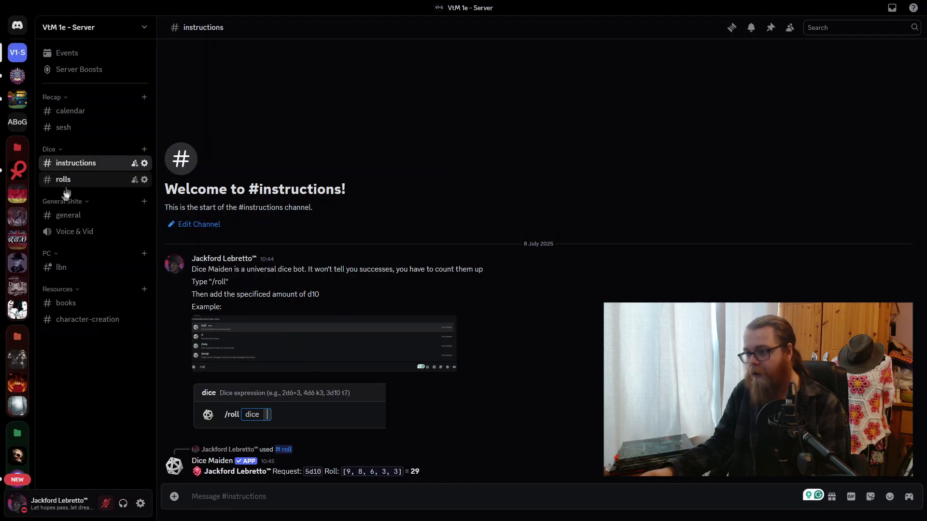
- Rename the general text channel in the General Shite category to "chit-chat", save the change, and leave the channel settings
{"action": "right_click", "coordinate": [82, 216]}
{"action": "key", "text": "Escape"}
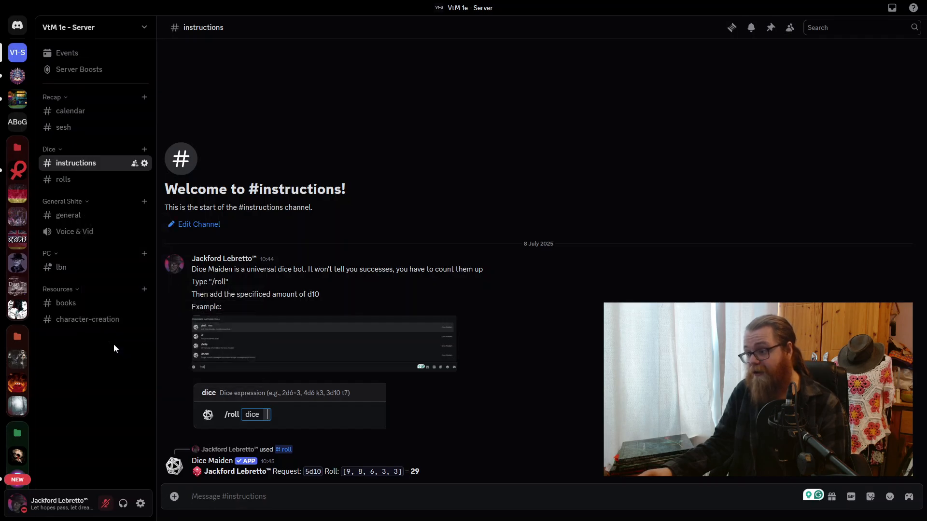
{"action": "left_click", "coordinate": [114, 345]}
{"action": "double_click", "coordinate": [404, 78]}
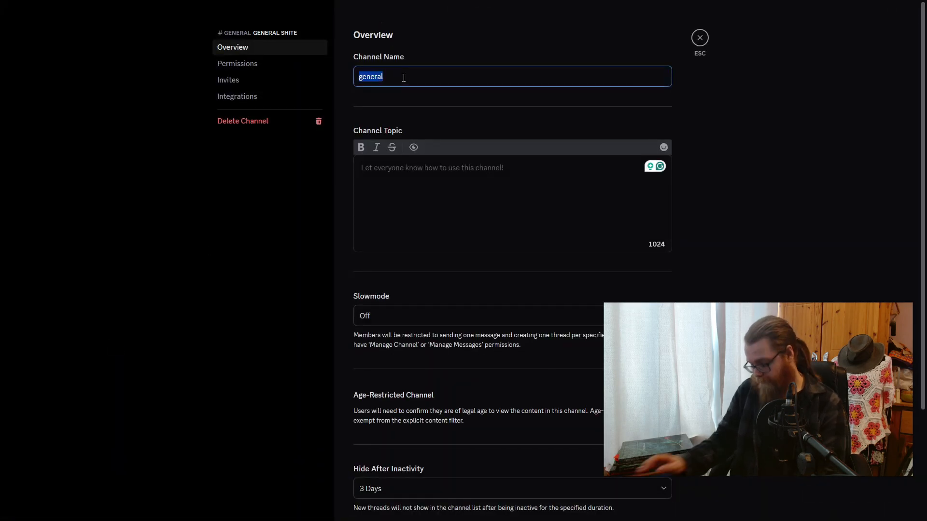
{"action": "type", "text": "chit-chat"}
{"action": "left_click", "coordinate": [670, 502]}
{"action": "left_click", "coordinate": [698, 41]}
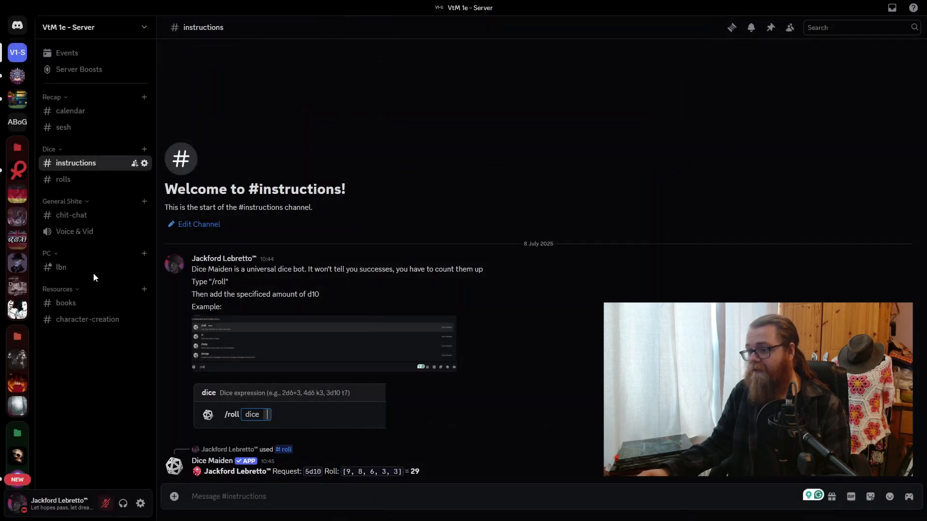